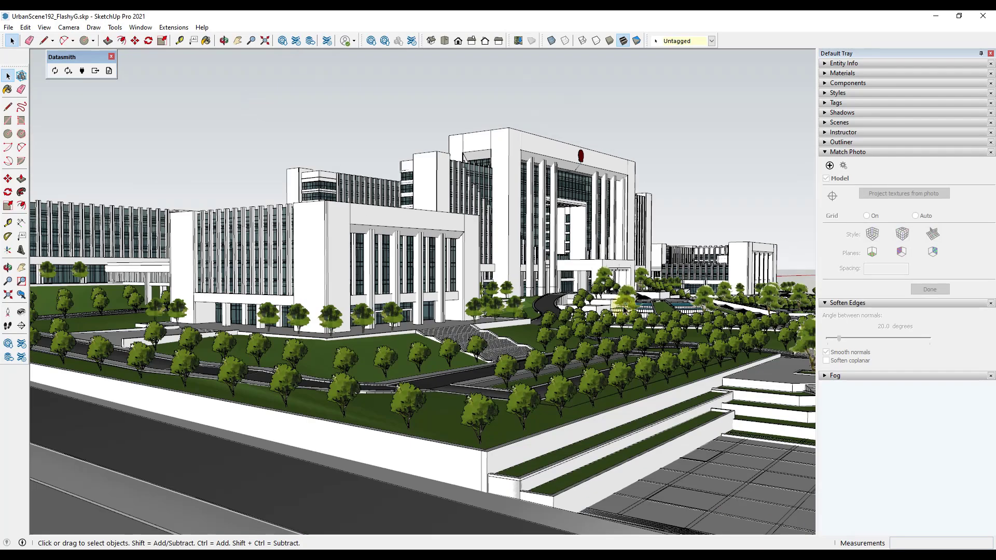
Step: Select a tree in the central planting strip and reveal its component entry in the Outliner
{"action": "scroll", "coordinate": [623, 308], "scroll_direction": "up", "scroll_amount": 2}
{"action": "middle_click_drag", "start_coordinate": [569, 362], "coordinate": [551, 357]}
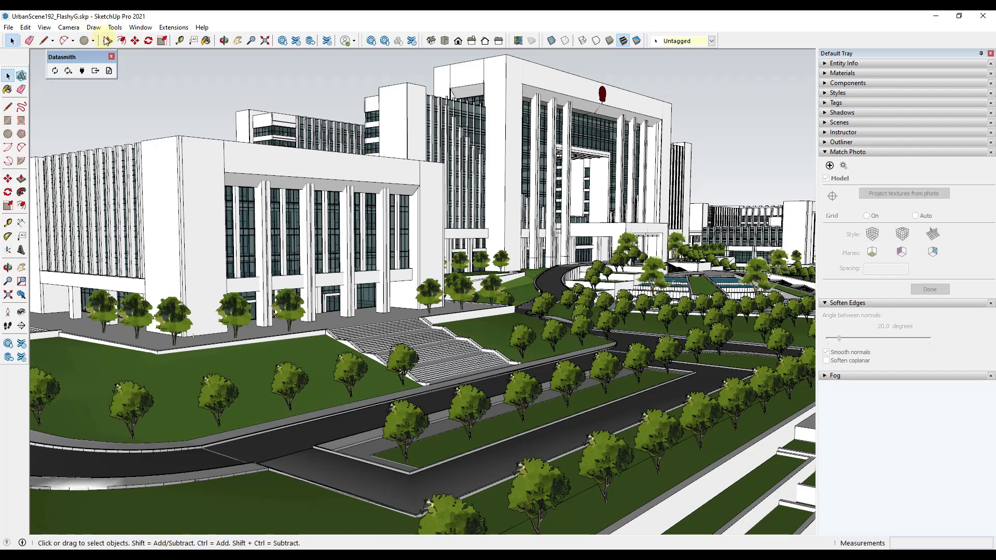
{"action": "left_click", "coordinate": [524, 398]}
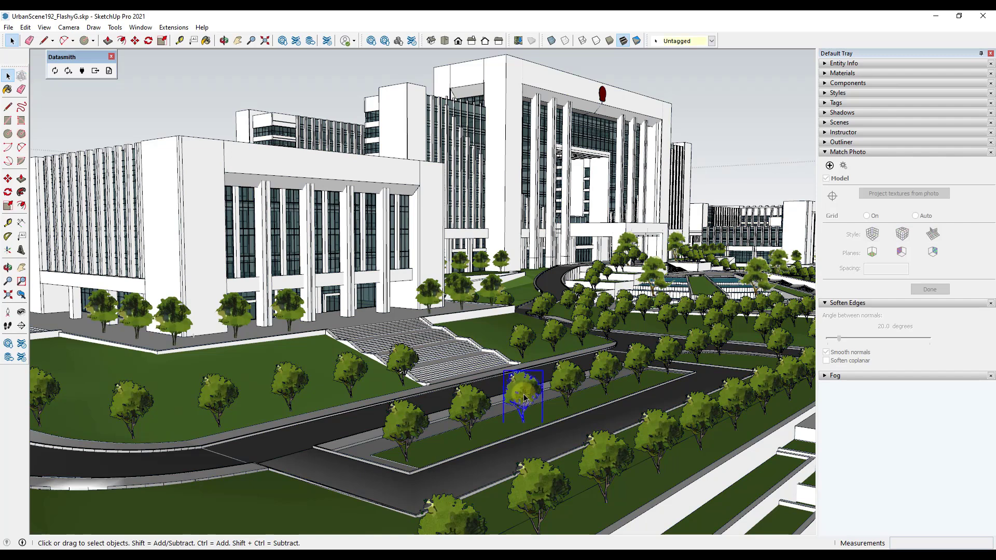
{"action": "left_click", "coordinate": [826, 142]}
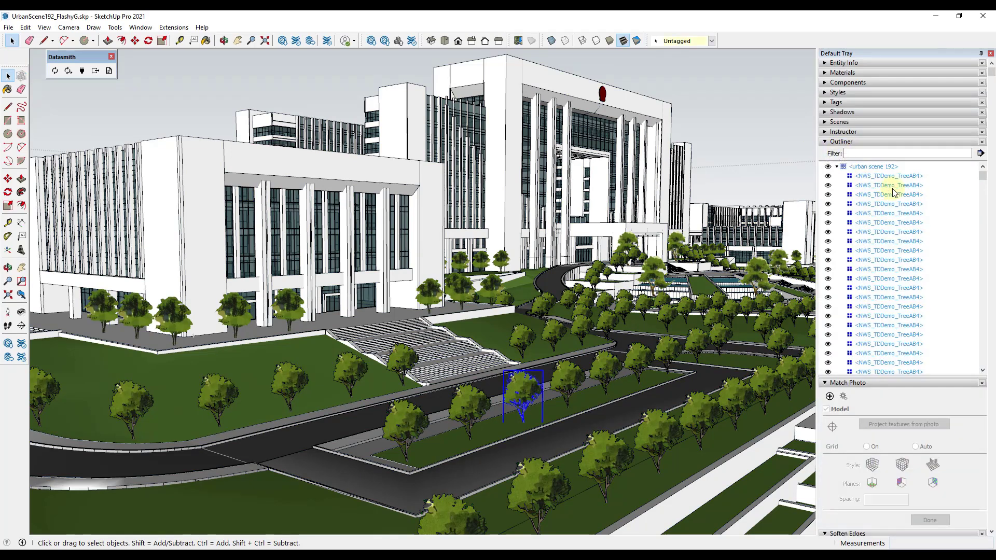
{"action": "scroll", "coordinate": [893, 193], "scroll_direction": "down", "scroll_amount": 10}
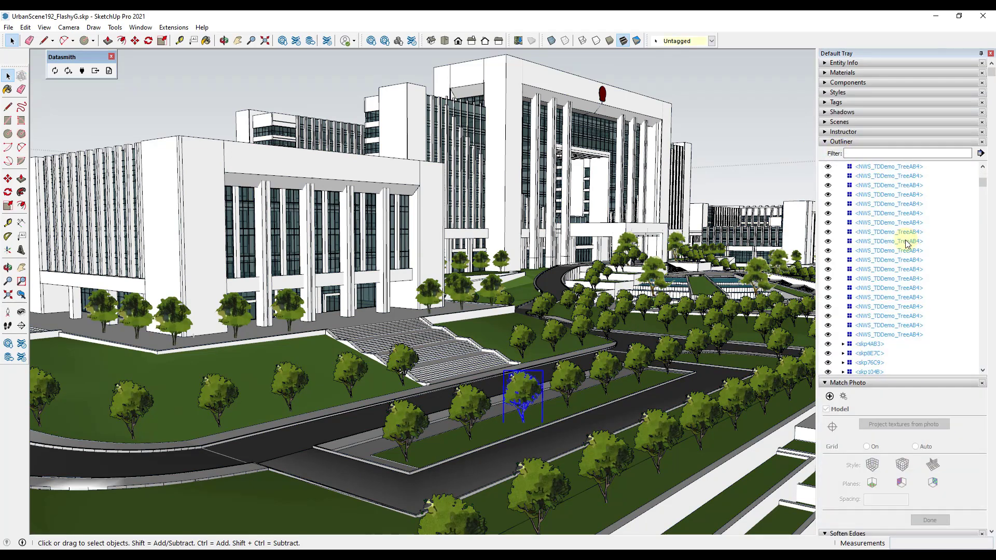
{"action": "left_click", "coordinate": [481, 406]}
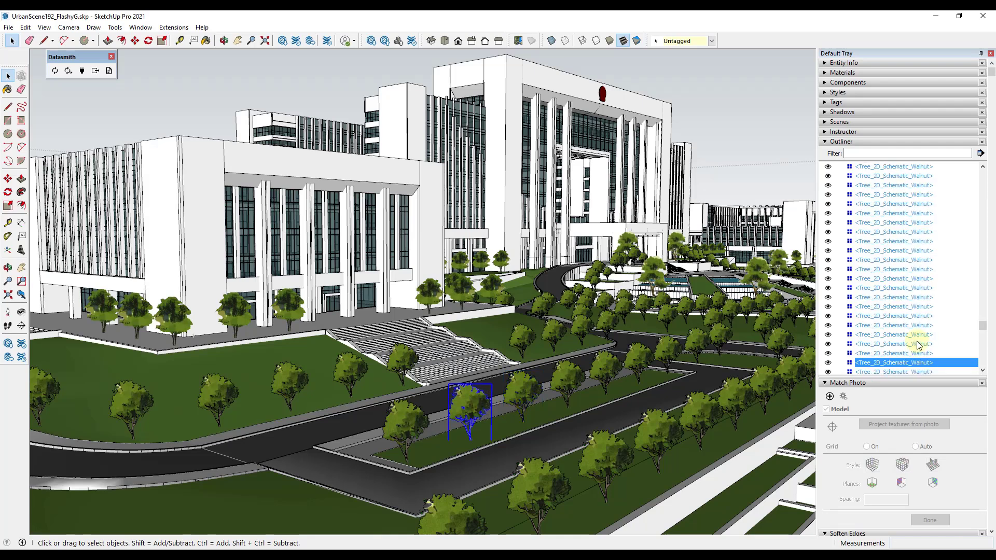
Step: Examine several Tree_2D_Schematic_Walnut entries in the Outliner and return to the start of the model list
{"action": "left_click", "coordinate": [886, 261]}
{"action": "left_click", "coordinate": [886, 243]}
{"action": "left_click", "coordinate": [883, 213]}
{"action": "left_click", "coordinate": [884, 195]}
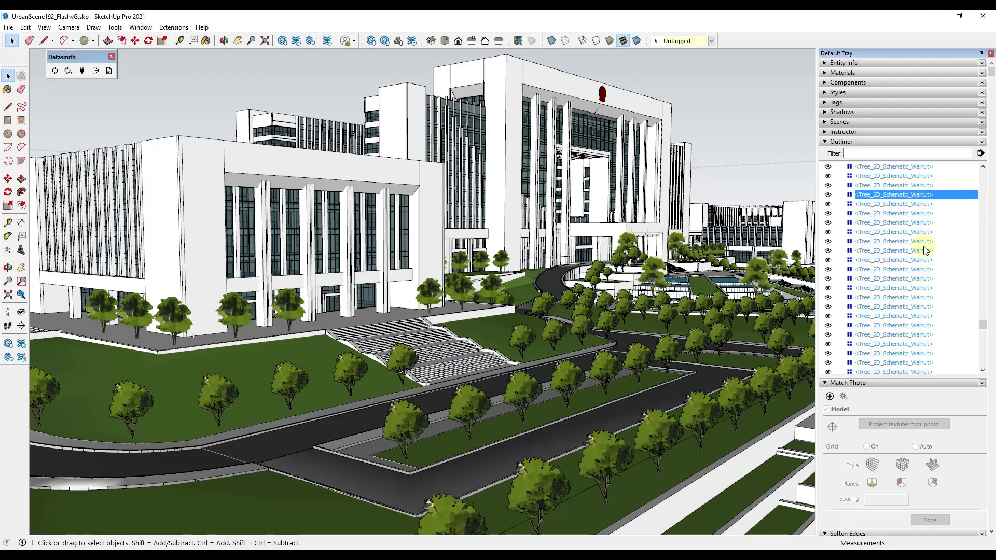
{"action": "scroll", "coordinate": [925, 250], "scroll_direction": "up", "scroll_amount": 12}
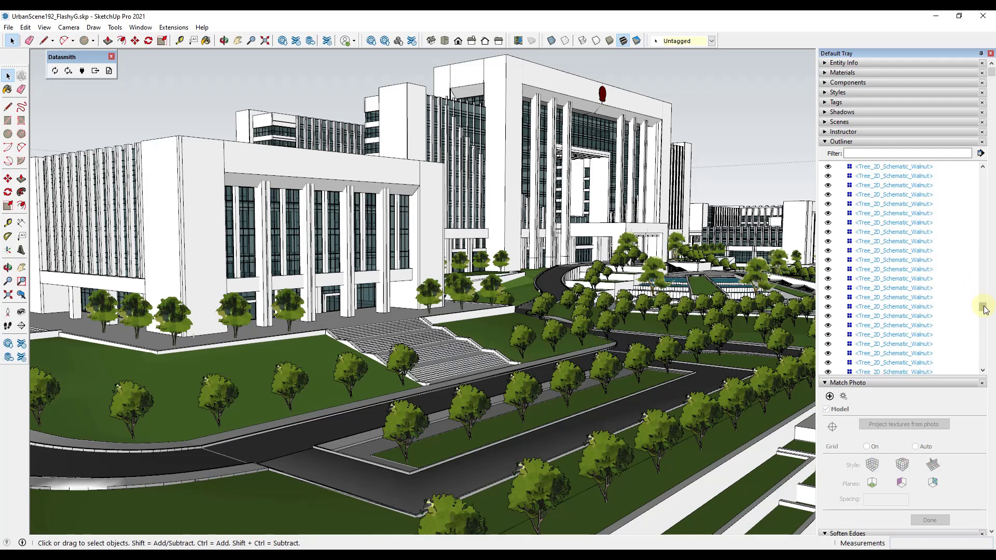
{"action": "left_click_drag", "start_coordinate": [983, 310], "coordinate": [970, 147]}
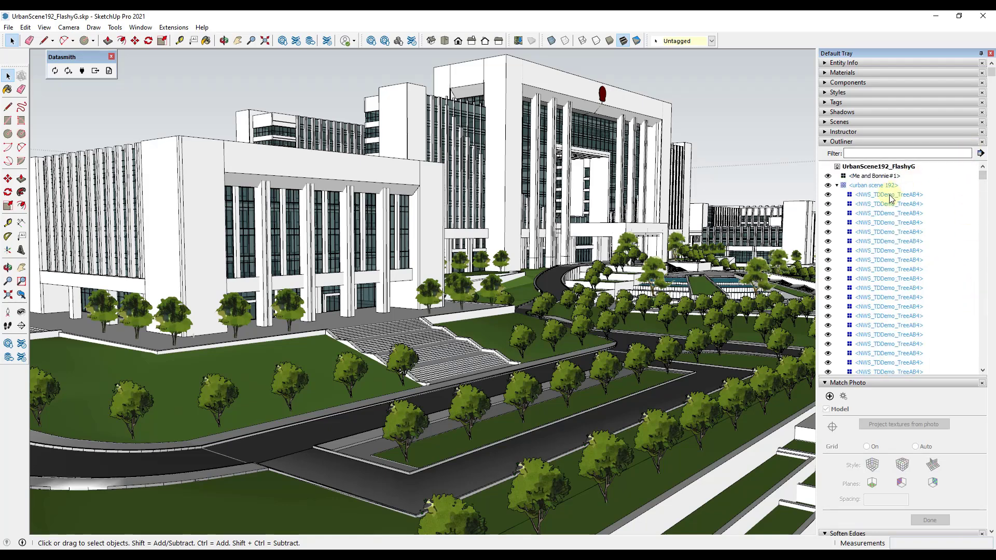
{"action": "scroll", "coordinate": [659, 267], "scroll_direction": "up", "scroll_amount": 4}
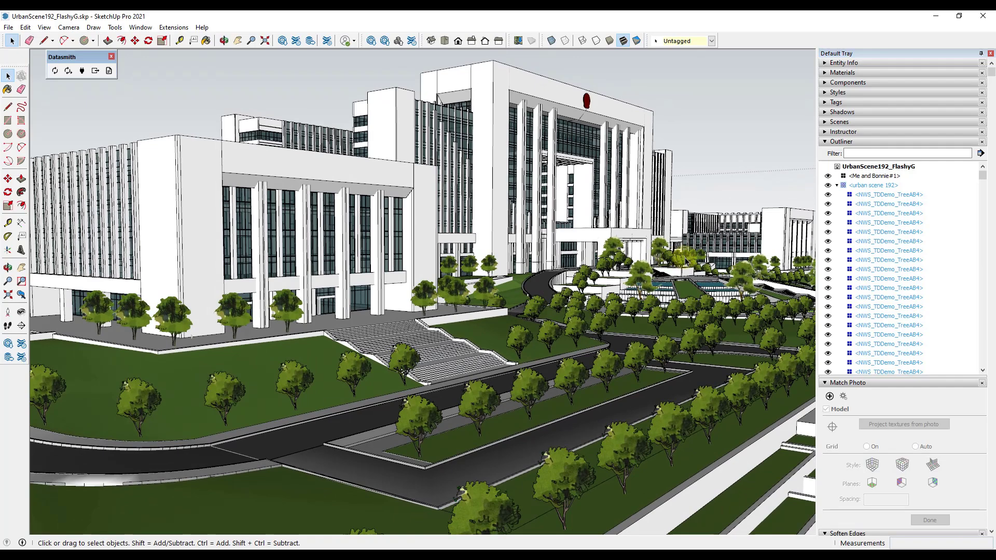
{"action": "scroll", "coordinate": [659, 267], "scroll_direction": "down", "scroll_amount": 2}
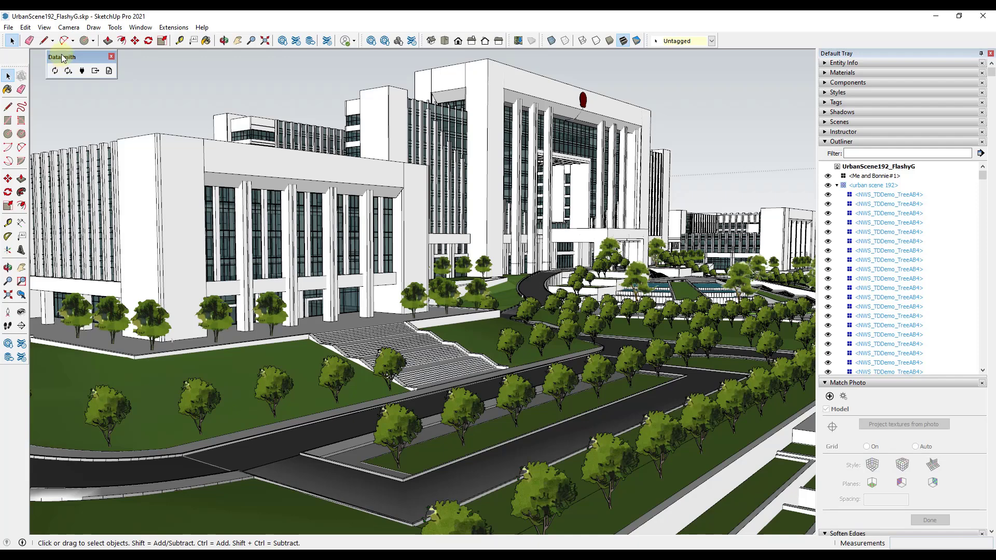
Step: Switch to Twinmotion and import the UrbanScene192_FlashyG SketchUp model through Direct Link with the Keep hierarchy collapse option
{"action": "key", "text": "alt+Tab"}
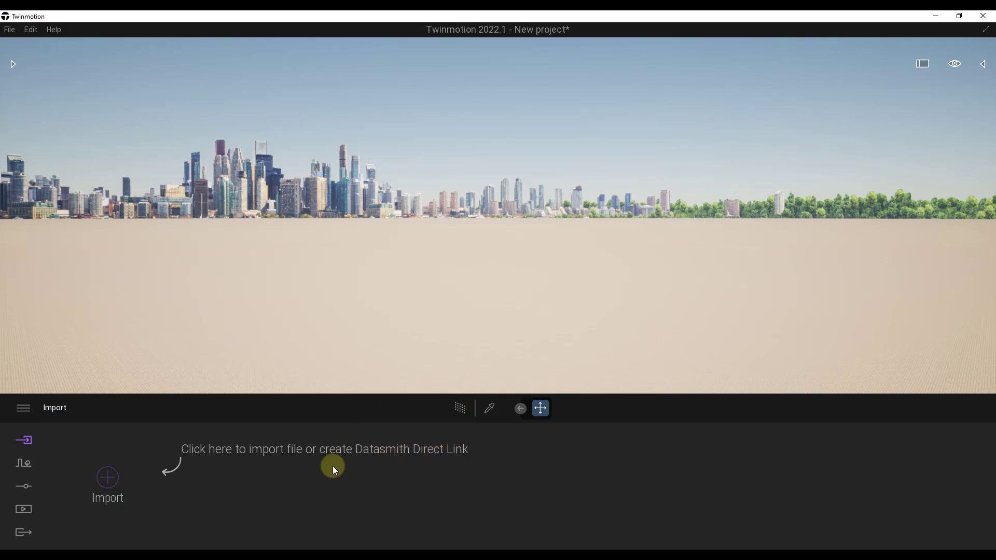
{"action": "left_click", "coordinate": [117, 480]}
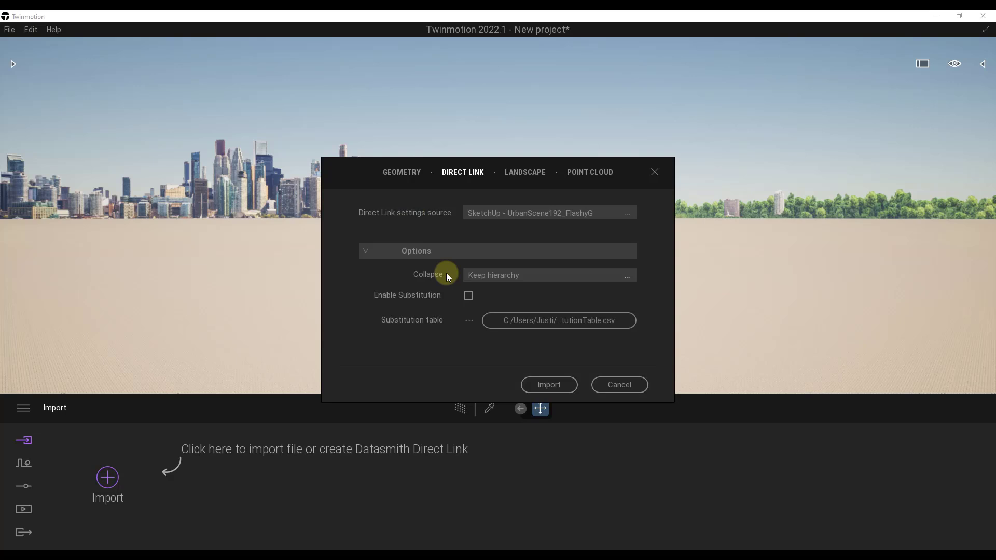
{"action": "left_click", "coordinate": [492, 276]}
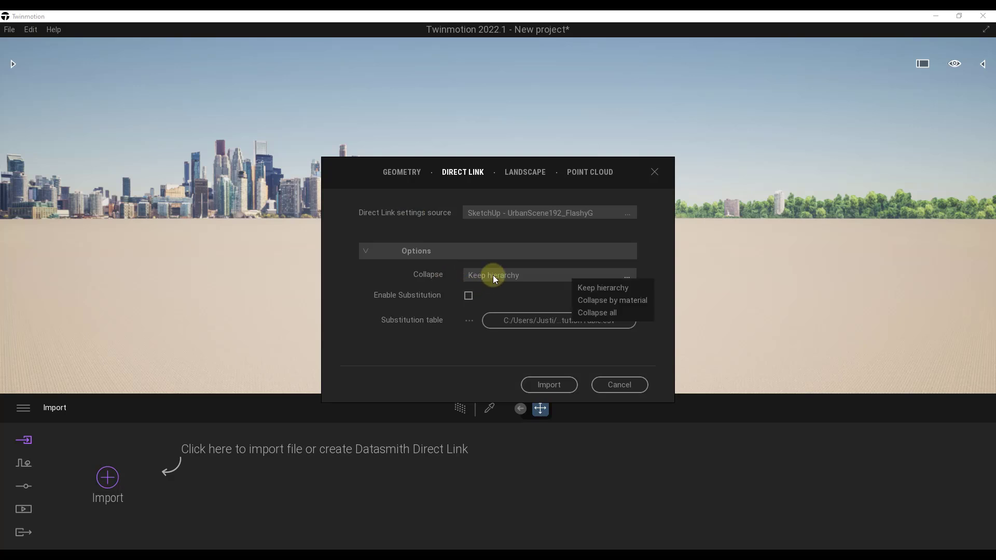
{"action": "left_click", "coordinate": [601, 288]}
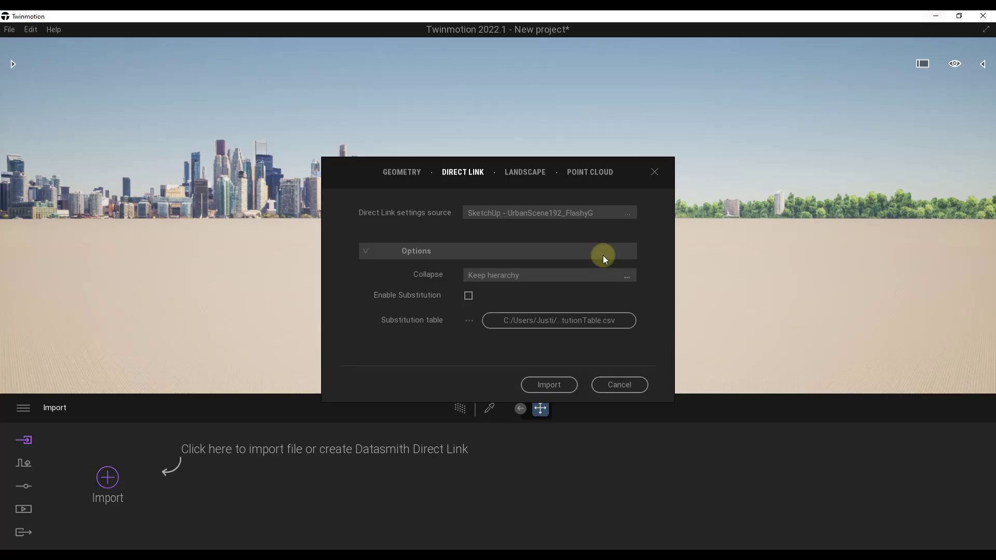
{"action": "left_click", "coordinate": [545, 382]}
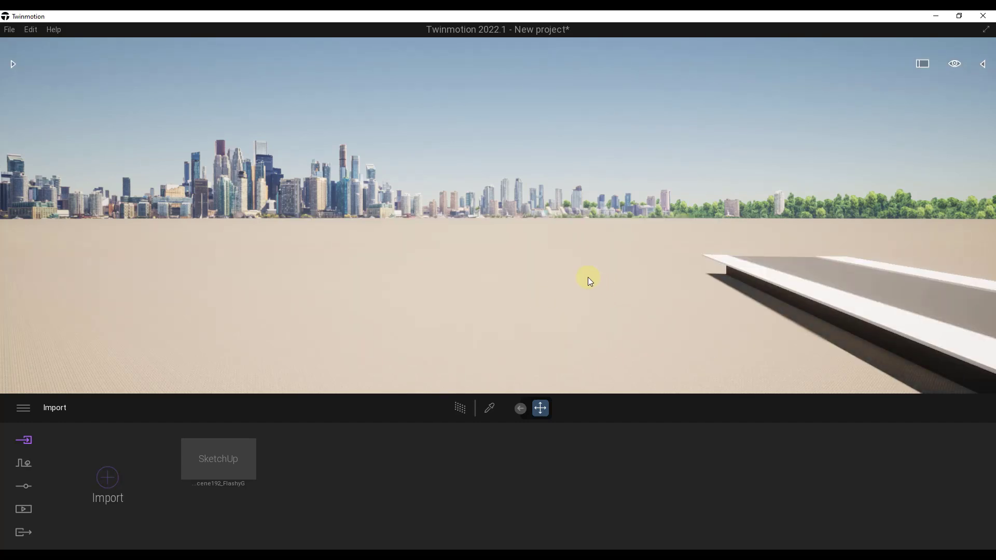
Step: Lower the Starting Ground beneath the imported model to uncover its roads and lawns
{"action": "key", "text": "d"}
{"action": "mouse_move", "coordinate": [587, 277]}
{"action": "right_mouse_down"}
{"action": "mouse_move", "coordinate": [606, 279]}
{"action": "mouse_move", "coordinate": [587, 277]}
{"action": "right_mouse_up"}
{"action": "key", "text": "w"}
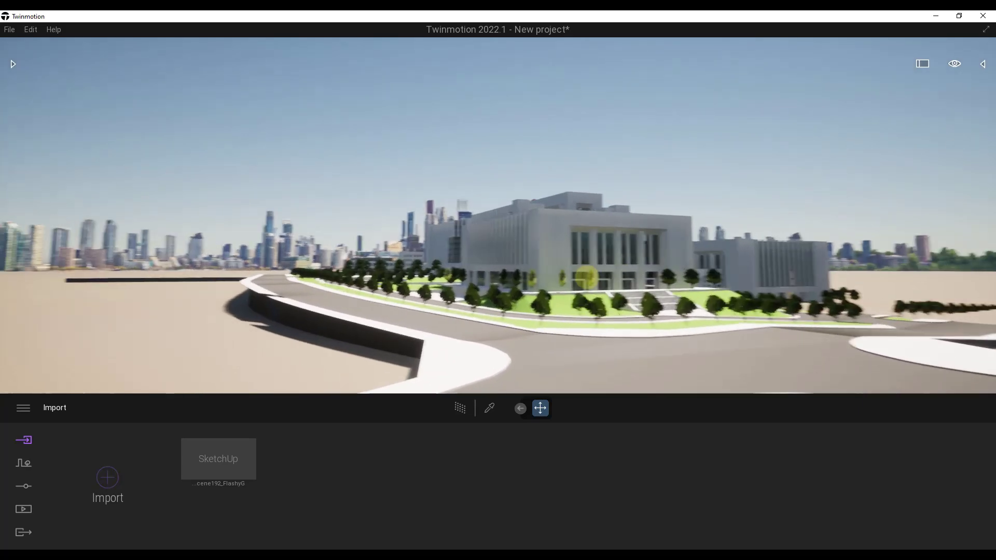
{"action": "left_click_drag", "start_coordinate": [586, 278], "coordinate": [585, 279]}
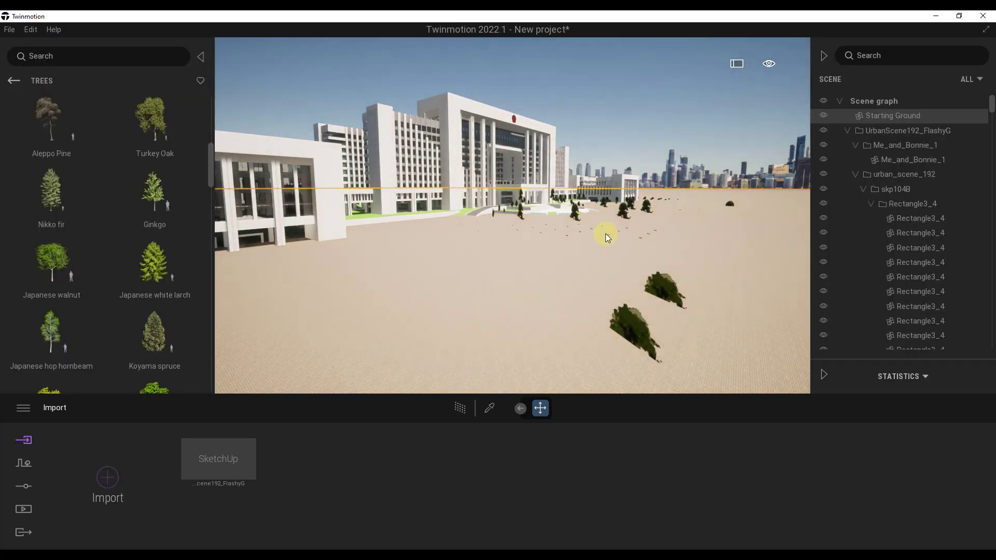
{"action": "left_click_drag", "start_coordinate": [605, 233], "coordinate": [605, 234]}
{"action": "left_click_drag", "start_coordinate": [605, 234], "coordinate": [606, 234]}
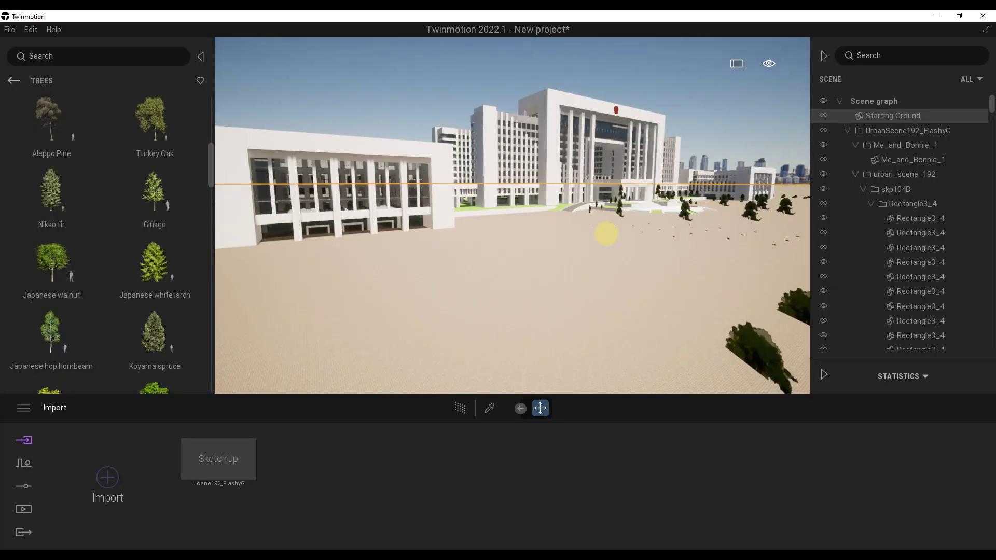
{"action": "right_click_drag", "start_coordinate": [606, 235], "coordinate": [585, 171]}
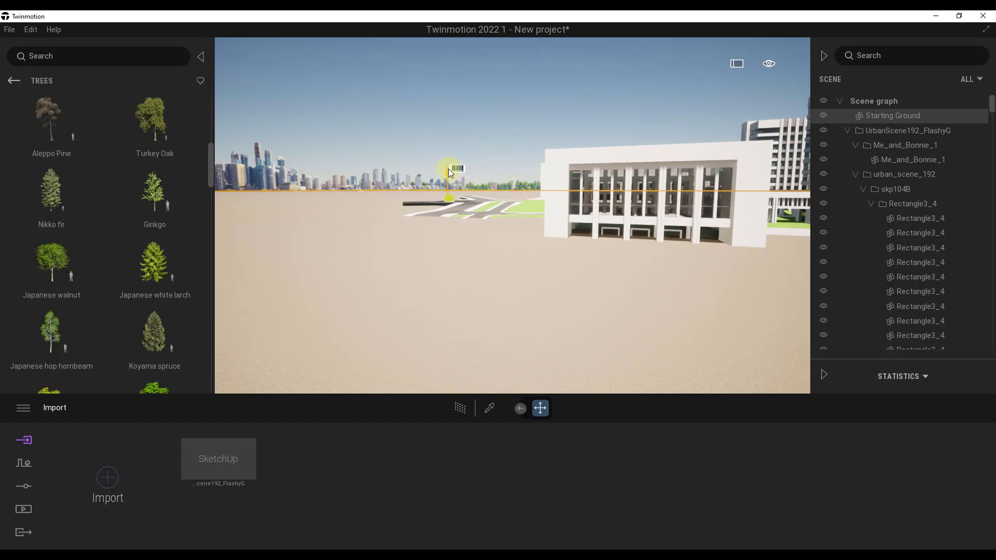
{"action": "left_click_drag", "start_coordinate": [448, 169], "coordinate": [447, 176]}
{"action": "right_click_drag", "start_coordinate": [526, 199], "coordinate": [518, 199]}
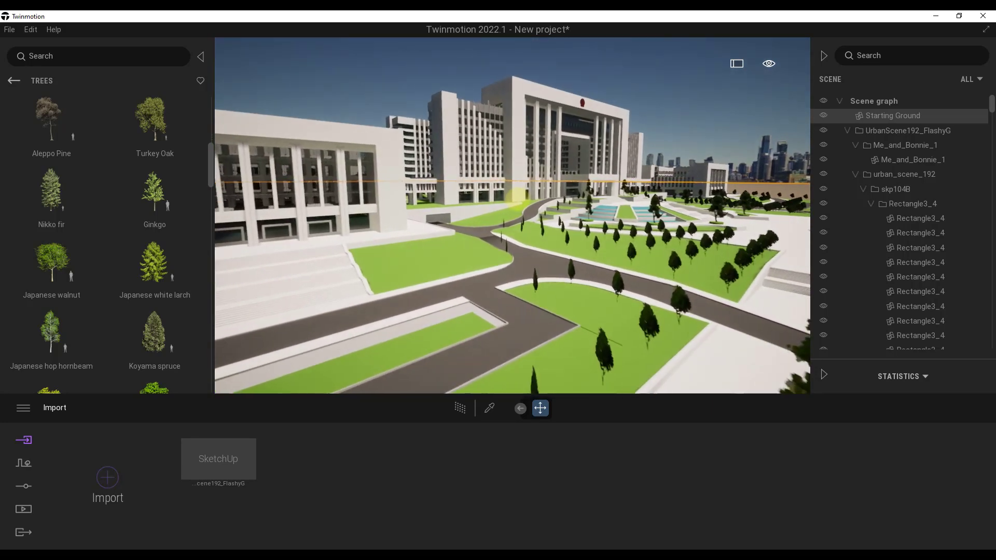
Step: Select a tree on the lawn beside the road to locate its entry in the scene graph
{"action": "left_click_drag", "start_coordinate": [516, 198], "coordinate": [516, 199]}
{"action": "left_click", "coordinate": [674, 306]}
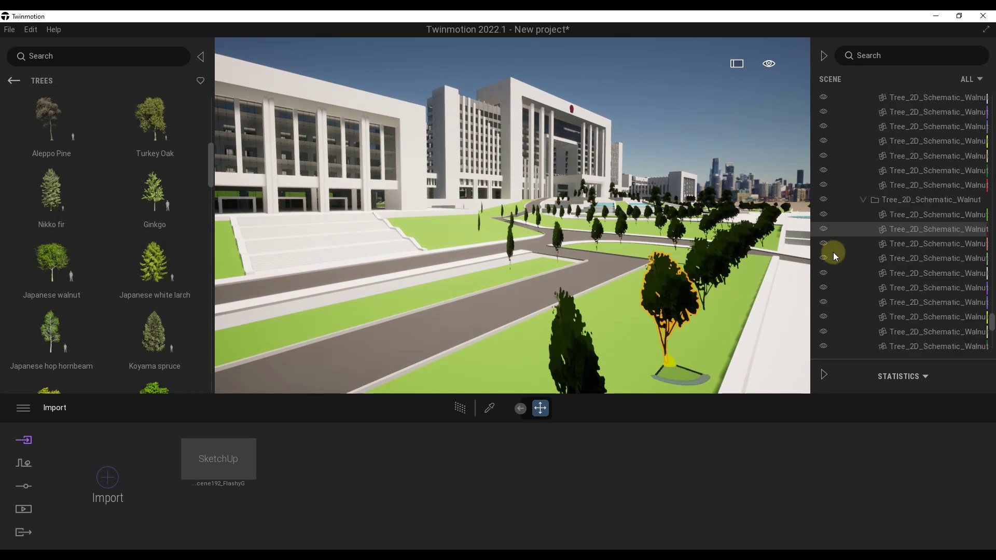
{"action": "left_click_drag", "start_coordinate": [551, 303], "coordinate": [586, 318]}
{"action": "right_click_drag", "start_coordinate": [586, 319], "coordinate": [587, 318]}
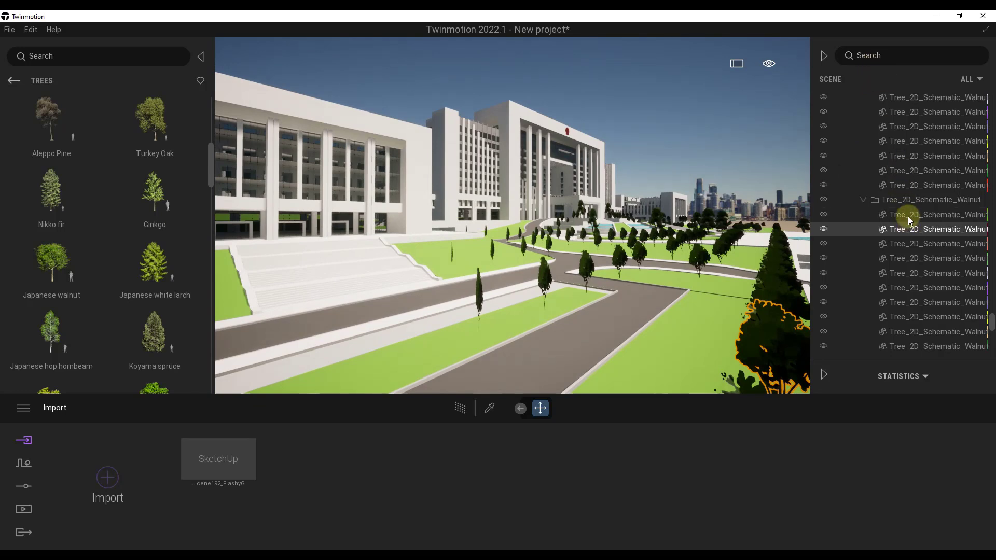
Step: Collapse the selected tree's Tree_2D_Schematic_Walnut container and widen the scene graph to show full object names
{"action": "left_click", "coordinate": [863, 199]}
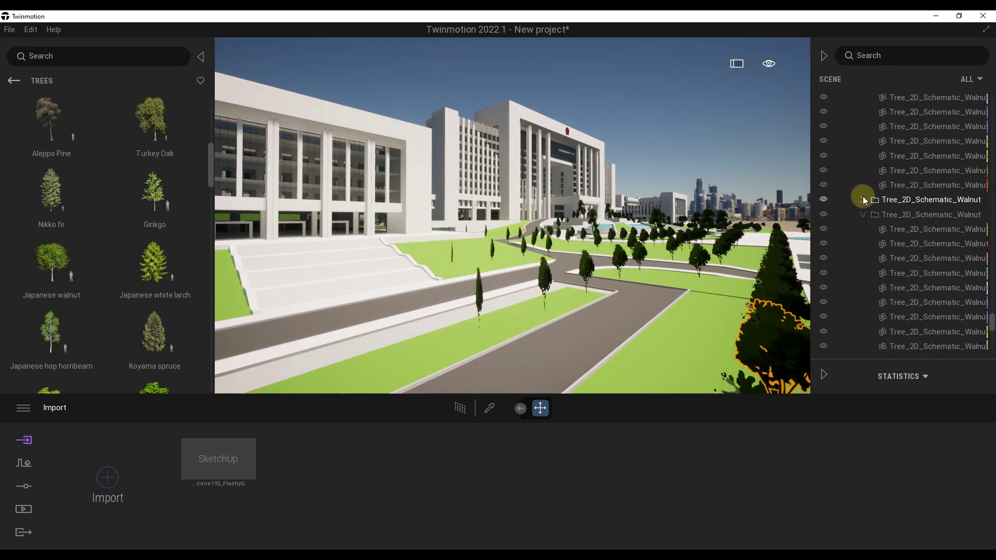
{"action": "left_click", "coordinate": [895, 55]}
{"action": "left_click", "coordinate": [897, 98]}
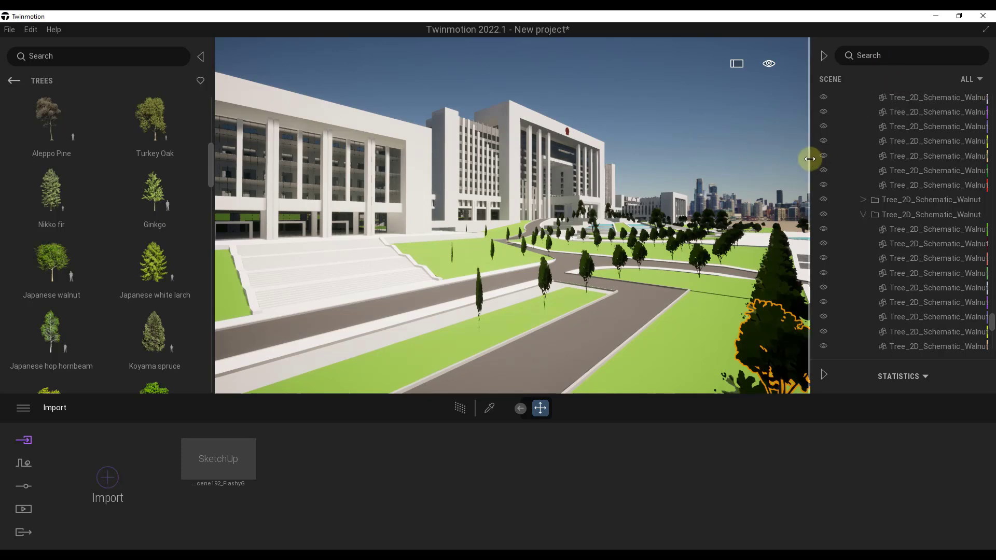
{"action": "left_click_drag", "start_coordinate": [810, 156], "coordinate": [750, 163]}
{"action": "left_click", "coordinate": [847, 100]}
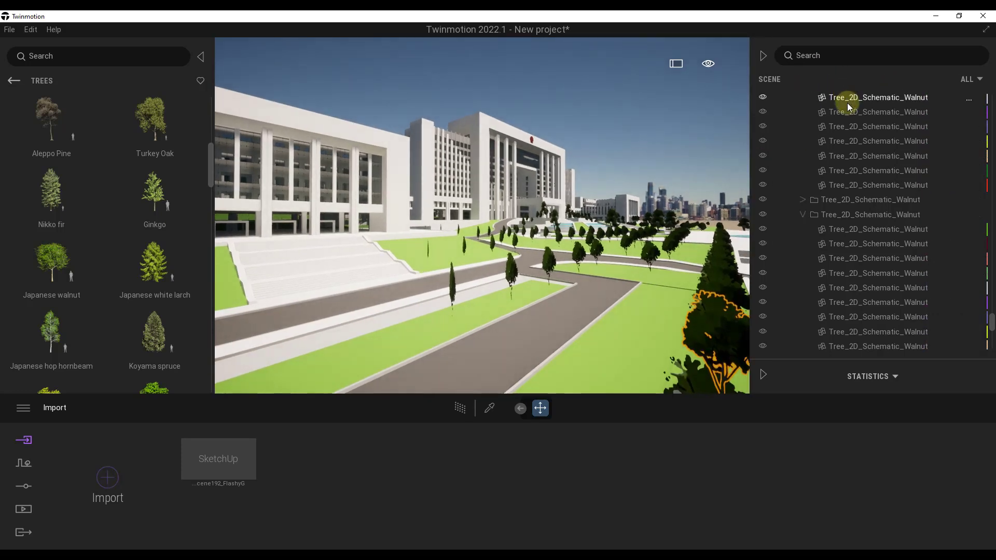
Step: Filter the scene graph by the name tree_2d_schematic_Walnut
{"action": "left_click", "coordinate": [829, 55]}
{"action": "type", "text": "tree_24"}
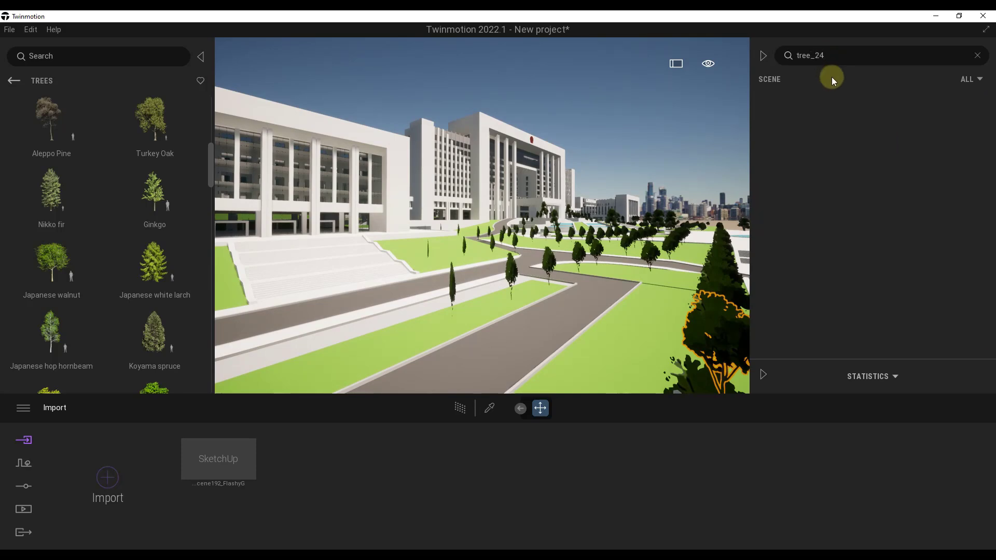
{"action": "key", "text": "BackSpace"}
{"action": "type", "text": "d_sche"}
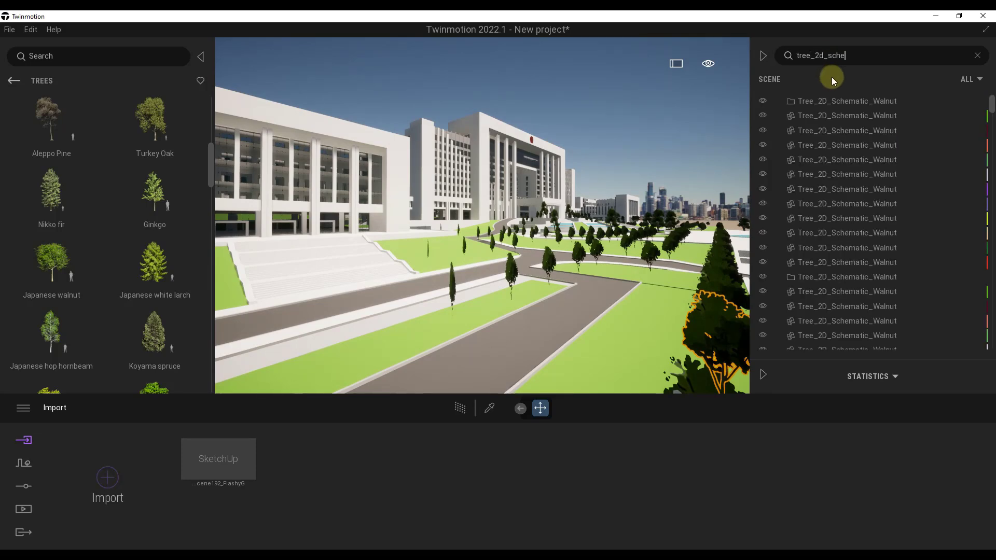
{"action": "type", "text": "matic_Walnut"}
Step: Select the filtered walnut tree objects from the first mesh through the last and start Replace object on them
{"action": "left_click", "coordinate": [847, 116]}
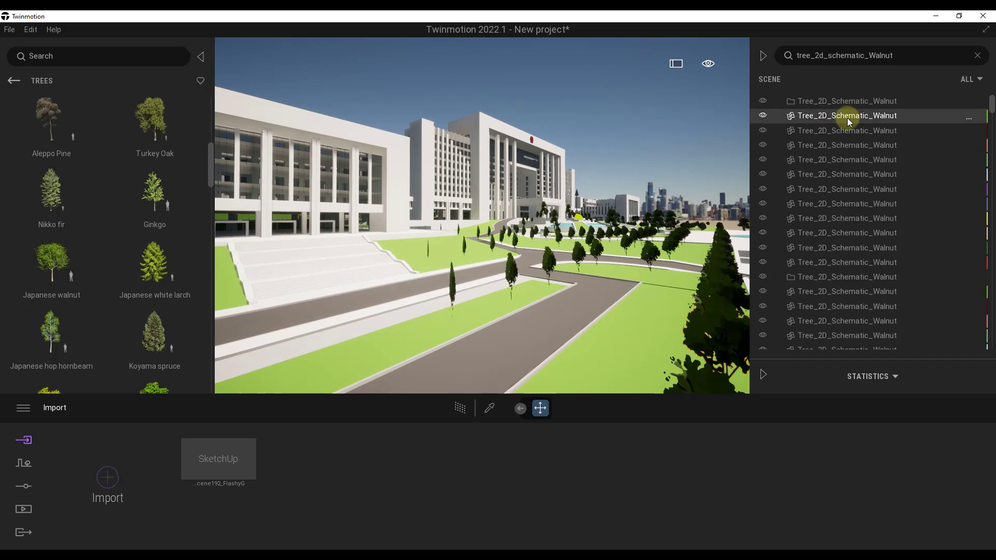
{"action": "left_click_drag", "start_coordinate": [991, 107], "coordinate": [991, 341]}
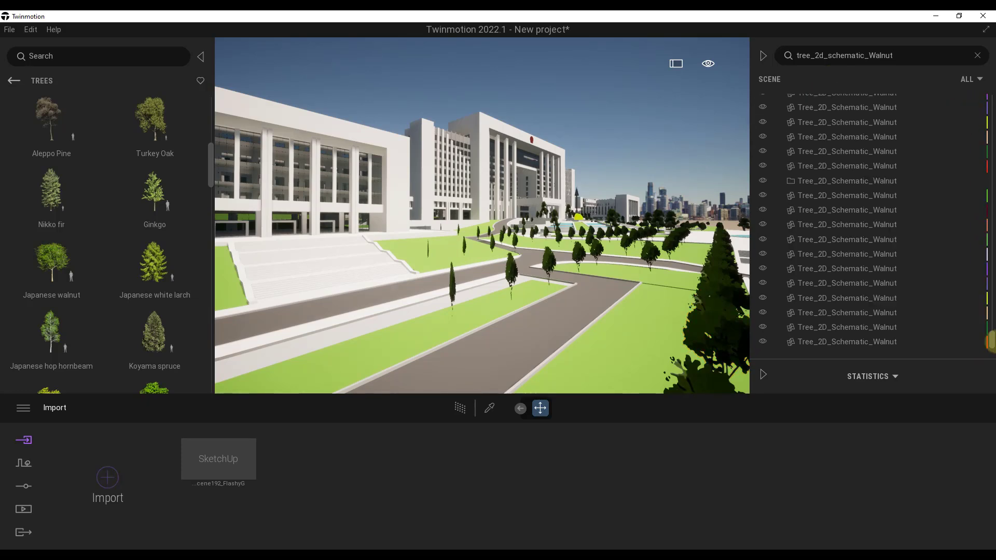
{"action": "left_click", "coordinate": [856, 343], "text": "shift"}
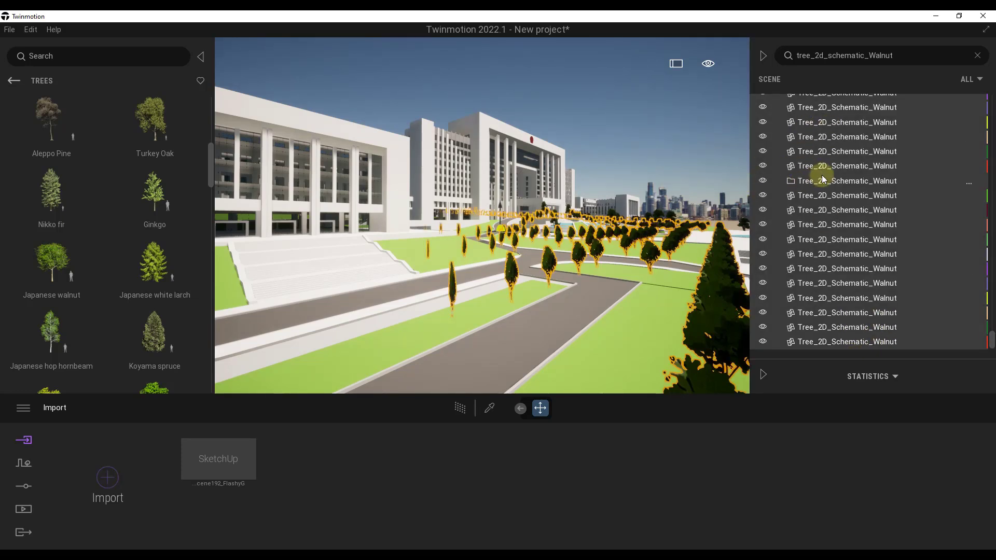
{"action": "right_click", "coordinate": [821, 166]}
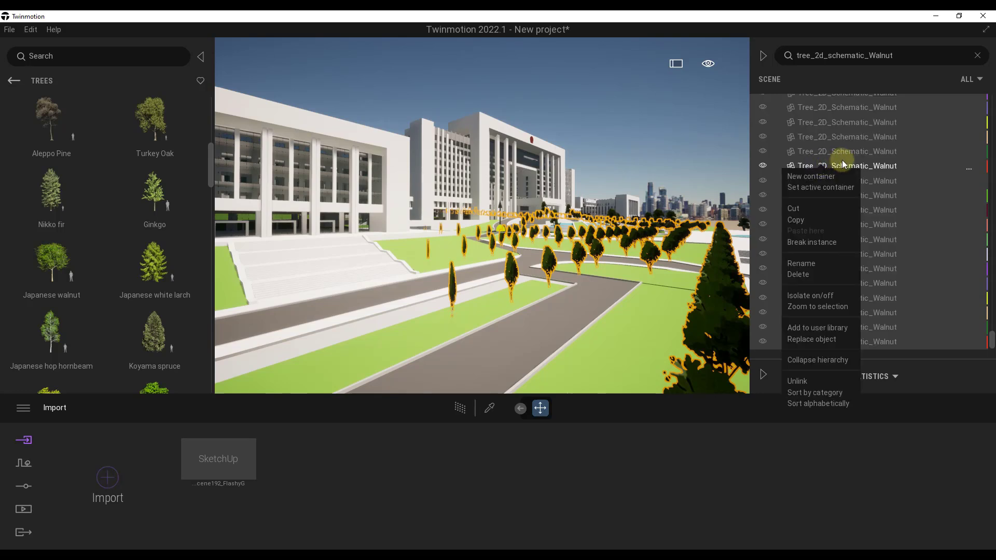
{"action": "left_click", "coordinate": [811, 340]}
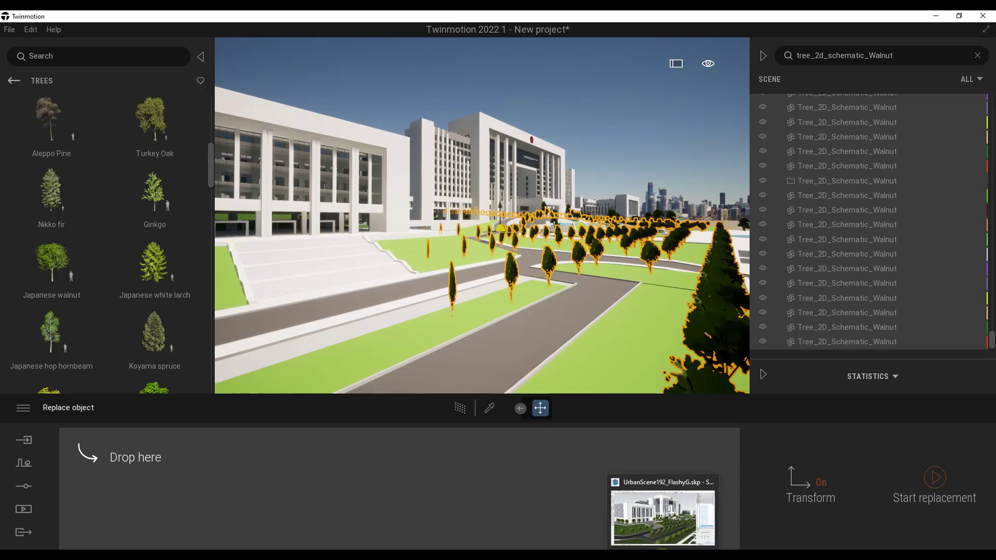
Step: Switch to SketchUp, open a walnut tree component to examine its axis origin at the trunk base, and return to Twinmotion
{"action": "left_click", "coordinate": [661, 554]}
{"action": "double_click", "coordinate": [515, 409]}
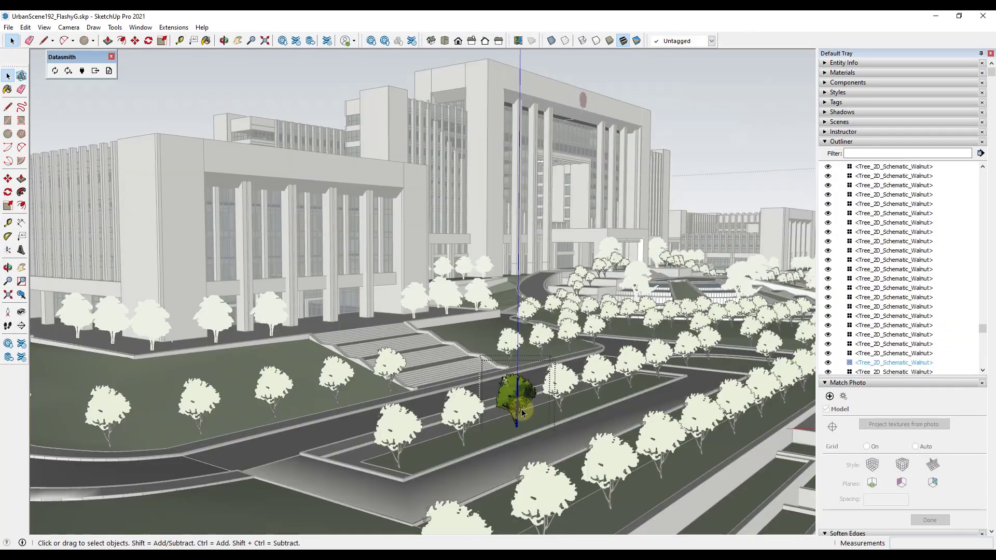
{"action": "scroll", "coordinate": [522, 415], "scroll_direction": "up", "scroll_amount": 5}
{"action": "scroll", "coordinate": [518, 422], "scroll_direction": "up", "scroll_amount": 5}
{"action": "middle_click_drag", "start_coordinate": [516, 418], "coordinate": [493, 449]}
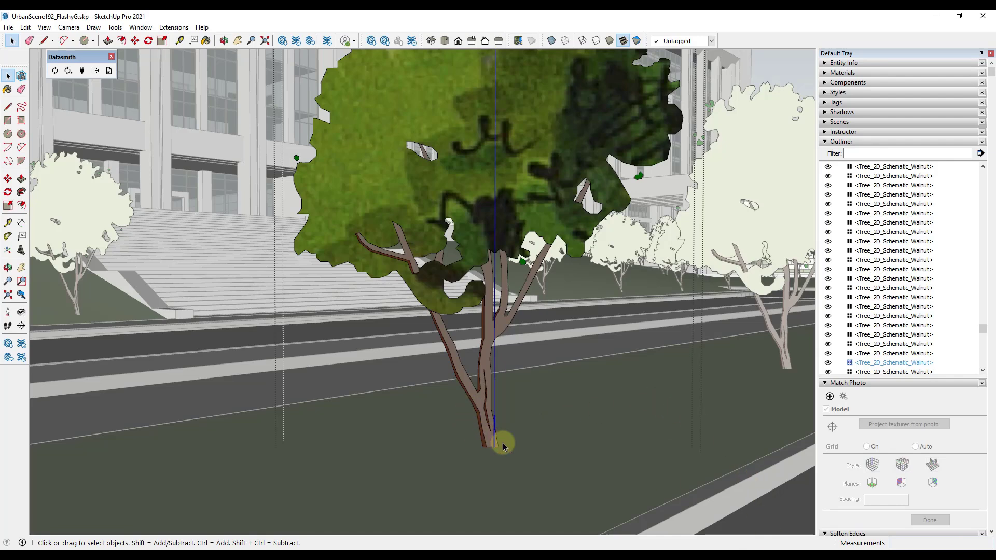
{"action": "left_click", "coordinate": [778, 555]}
{"action": "left_click", "coordinate": [509, 271]}
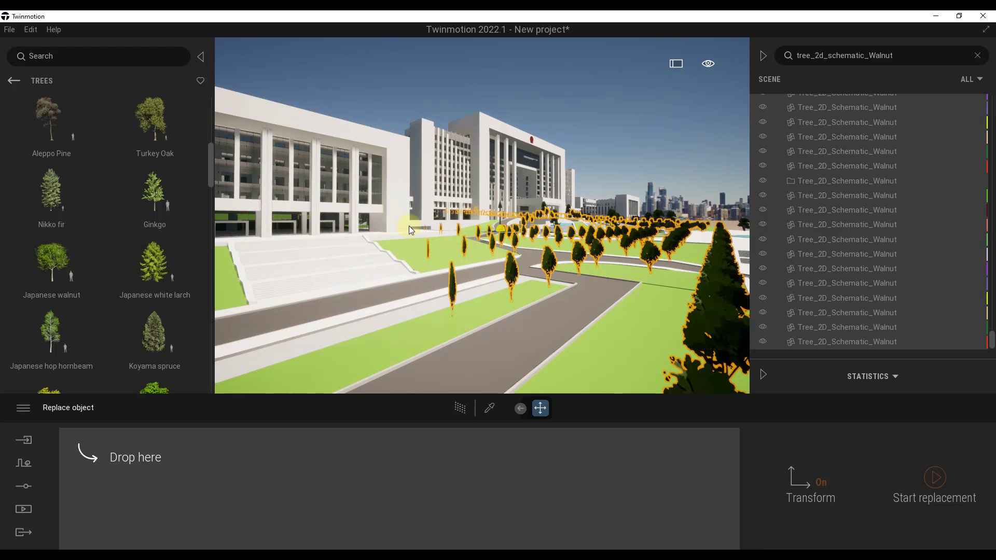
Step: Replace the selected 2D walnut trees with the Ginkgo tree from the Trees library
{"action": "mouse_move", "coordinate": [146, 201]}
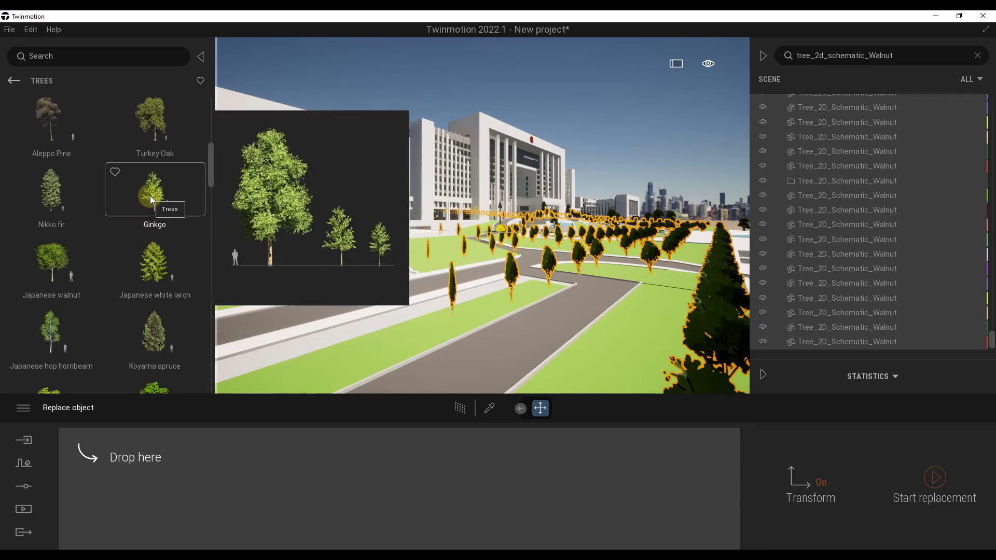
{"action": "scroll", "coordinate": [164, 207], "scroll_direction": "down", "scroll_amount": 2}
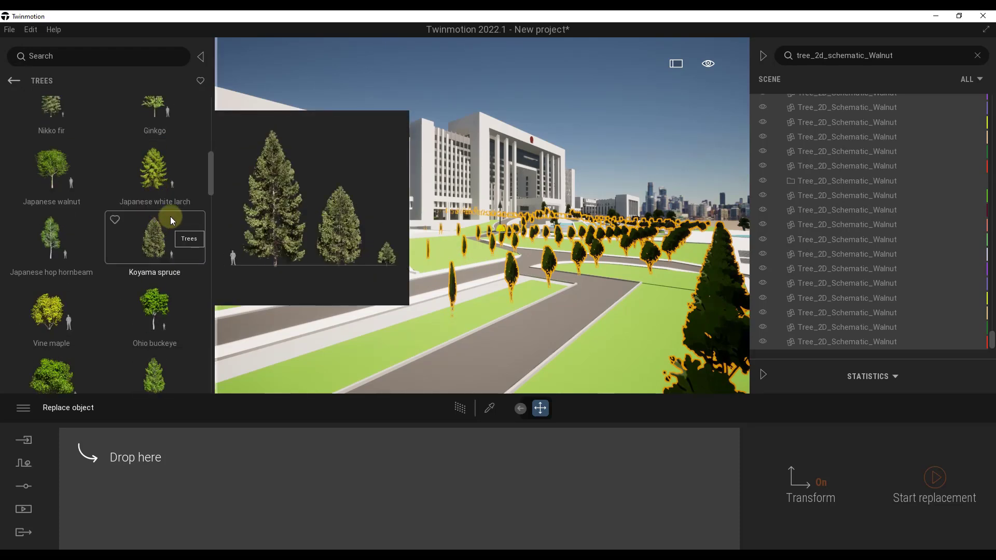
{"action": "scroll", "coordinate": [175, 222], "scroll_direction": "down", "scroll_amount": 1}
{"action": "scroll", "coordinate": [167, 224], "scroll_direction": "up", "scroll_amount": 3}
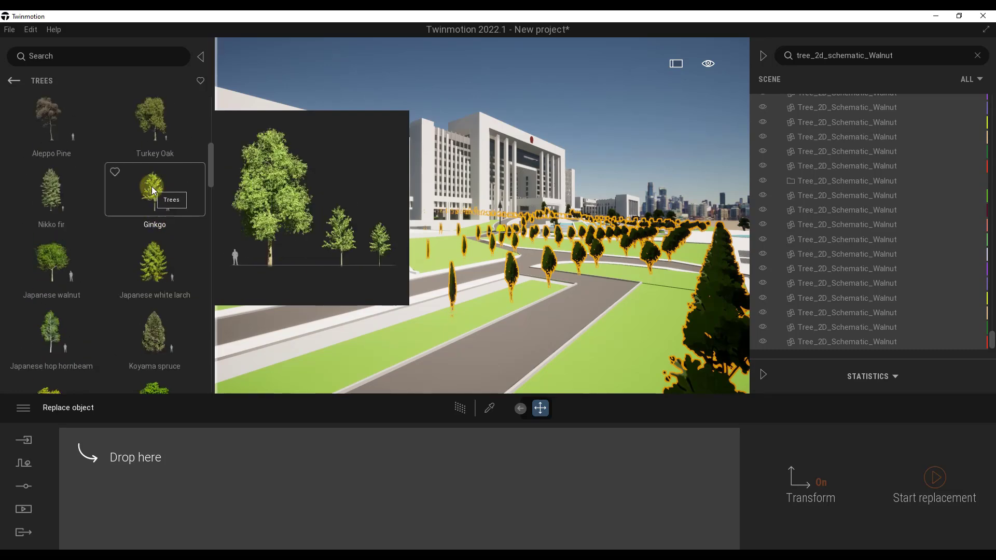
{"action": "left_click_drag", "start_coordinate": [155, 187], "coordinate": [208, 495]}
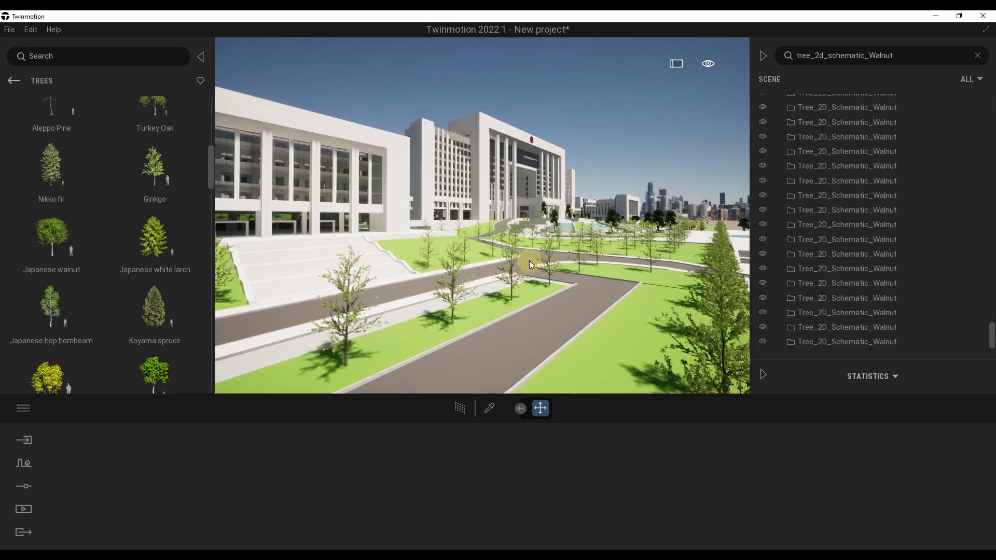
Step: Select the nearest Ginkgo tree beside the road and clear the scene graph filter
{"action": "right_click_drag", "start_coordinate": [530, 261], "coordinate": [531, 261]}
{"action": "left_click_drag", "start_coordinate": [530, 262], "coordinate": [528, 257]}
{"action": "right_click_drag", "start_coordinate": [529, 259], "coordinate": [529, 258]}
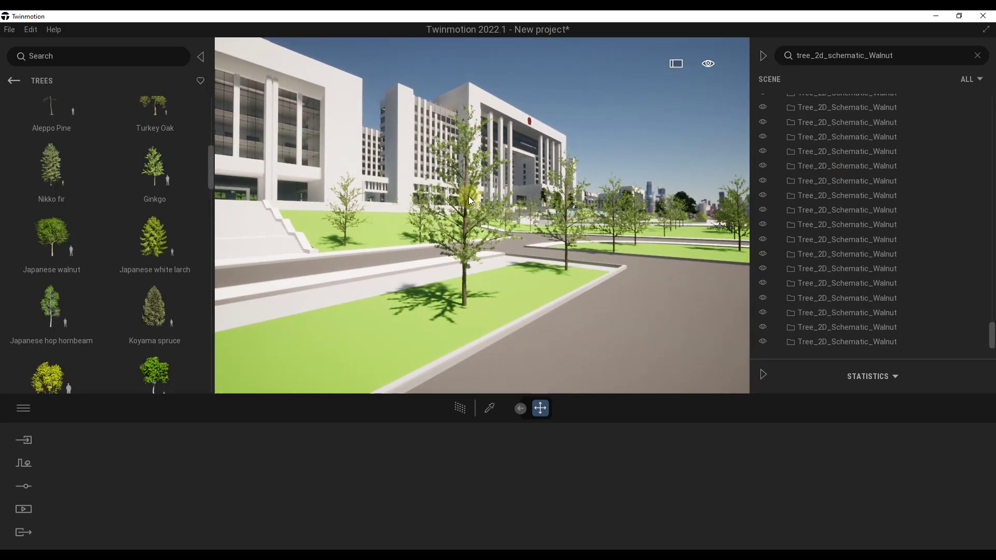
{"action": "left_click", "coordinate": [469, 200]}
{"action": "left_click", "coordinate": [976, 56]}
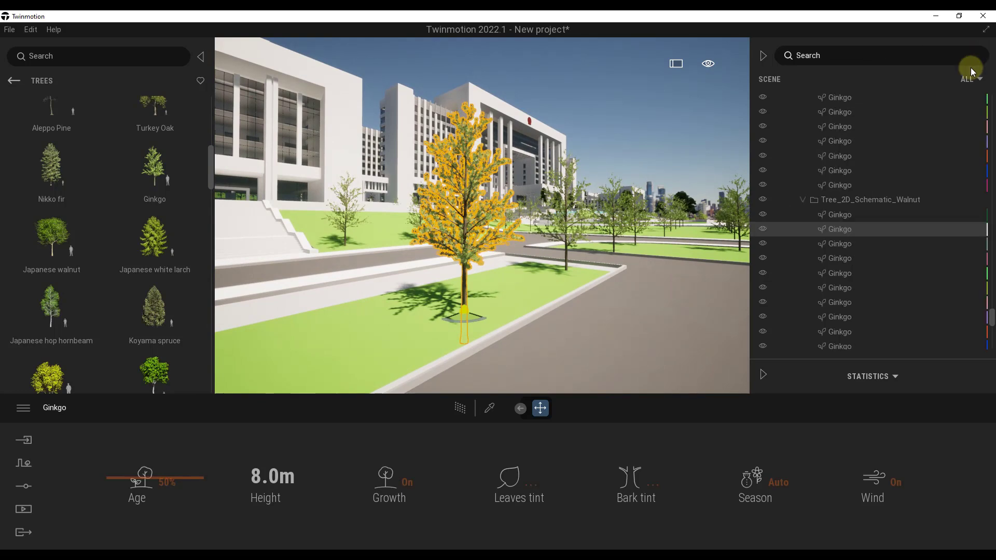
{"action": "scroll", "coordinate": [841, 197], "scroll_direction": "up", "scroll_amount": 3}
{"action": "scroll", "coordinate": [844, 163], "scroll_direction": "down", "scroll_amount": 3}
Step: Pick individual Ginkgo trees in the scene graph and inspect the replaced trees along the road
{"action": "left_click", "coordinate": [844, 182]}
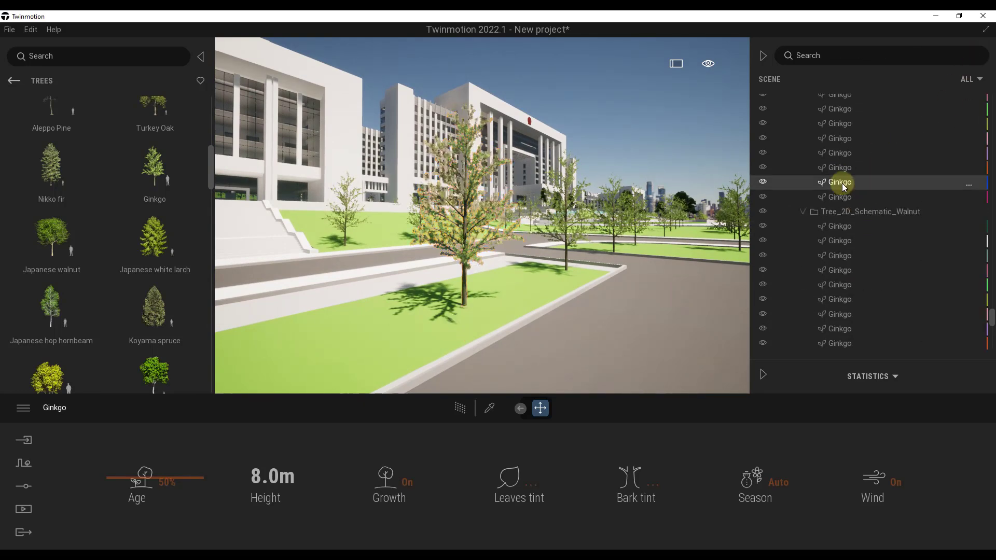
{"action": "left_click", "coordinate": [841, 165]}
{"action": "left_click", "coordinate": [841, 139]}
{"action": "left_click", "coordinate": [840, 110]}
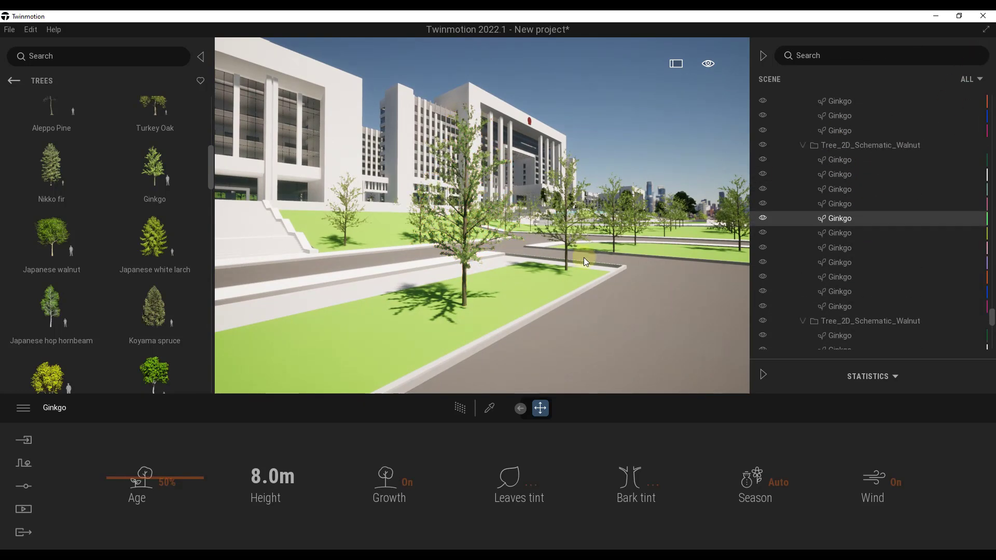
{"action": "key", "text": "w"}
{"action": "right_click_drag", "start_coordinate": [583, 258], "coordinate": [580, 257]}
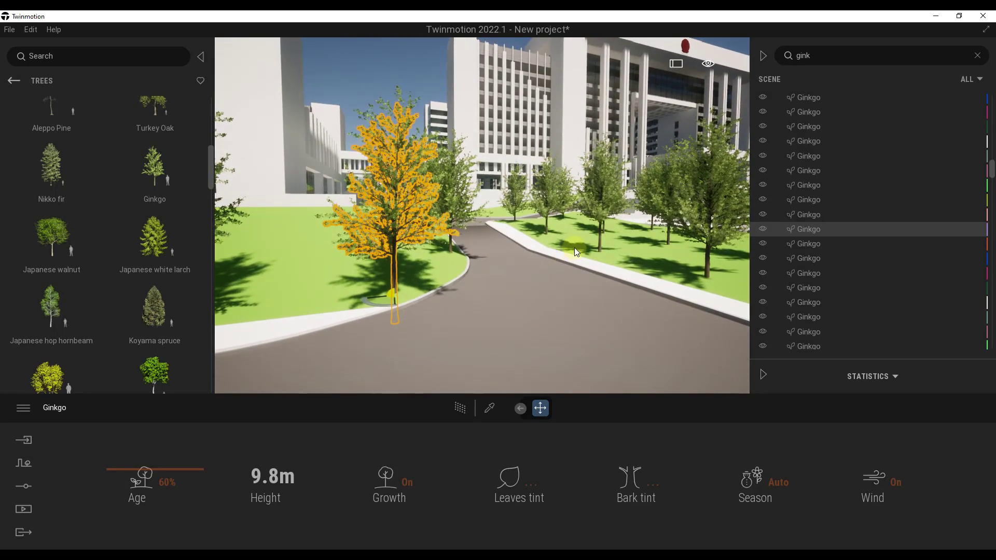
{"action": "right_click_drag", "start_coordinate": [587, 230], "coordinate": [594, 243]}
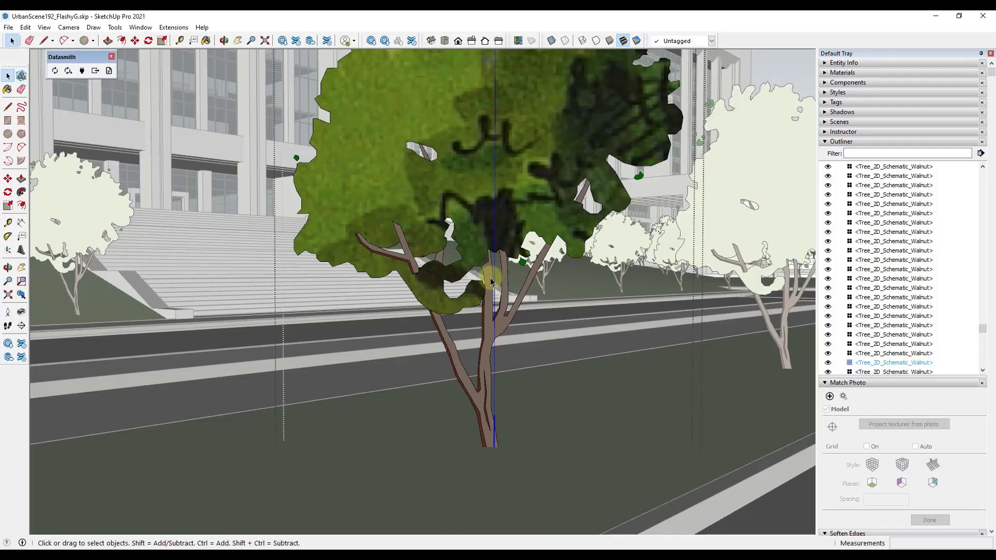
Step: Switch to SketchUp and leave editing of the open walnut tree component
{"action": "right_click", "coordinate": [511, 294]}
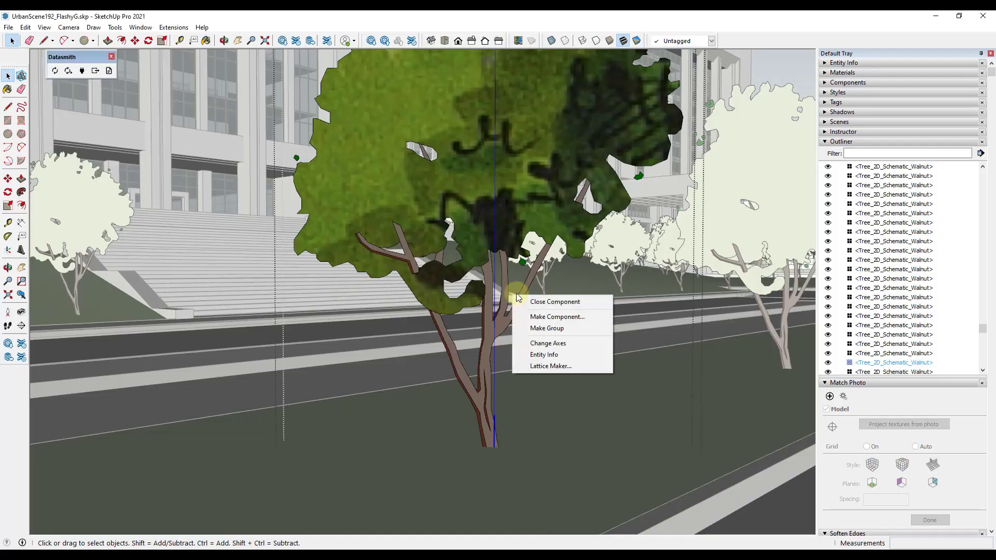
{"action": "left_click", "coordinate": [488, 230]}
{"action": "scroll", "coordinate": [490, 229], "scroll_direction": "down", "scroll_amount": 3}
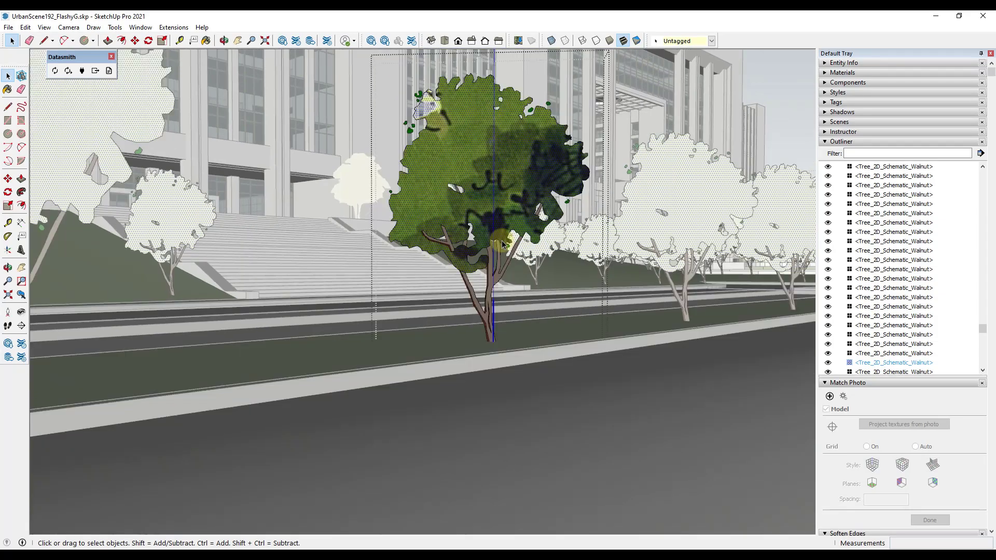
{"action": "middle_click_drag", "start_coordinate": [497, 236], "coordinate": [522, 299]}
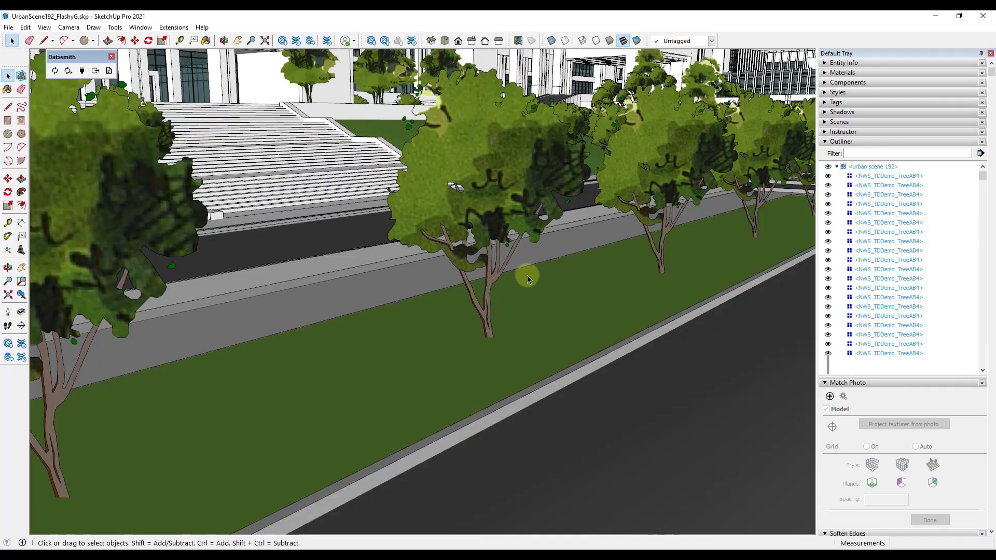
{"action": "middle_click_drag", "start_coordinate": [526, 275], "coordinate": [470, 278]}
{"action": "key", "text": "ctrl+a"}
{"action": "scroll", "coordinate": [473, 273], "scroll_direction": "up", "scroll_amount": 5}
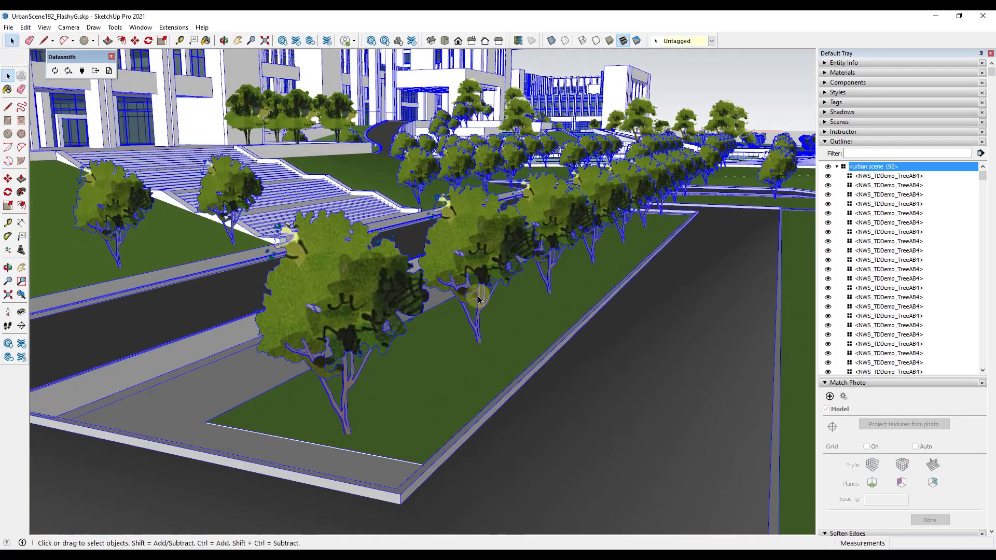
{"action": "left_click", "coordinate": [475, 269]}
{"action": "middle_click_drag", "start_coordinate": [475, 269], "coordinate": [478, 262]}
{"action": "double_click", "coordinate": [478, 263]}
{"action": "middle_click_drag", "start_coordinate": [483, 305], "coordinate": [482, 280]}
{"action": "scroll", "coordinate": [474, 332], "scroll_direction": "down", "scroll_amount": 12}
{"action": "key", "text": "Escape"}
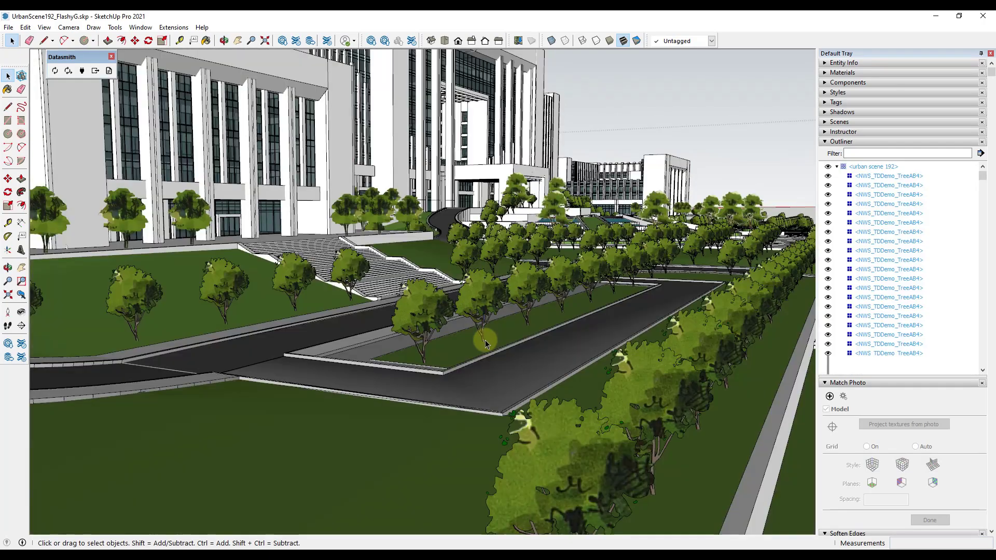
Step: Group the inner circular lens face at the upper end of the small white light fixture in front of the building
{"action": "scroll", "coordinate": [486, 322], "scroll_direction": "down", "scroll_amount": 3}
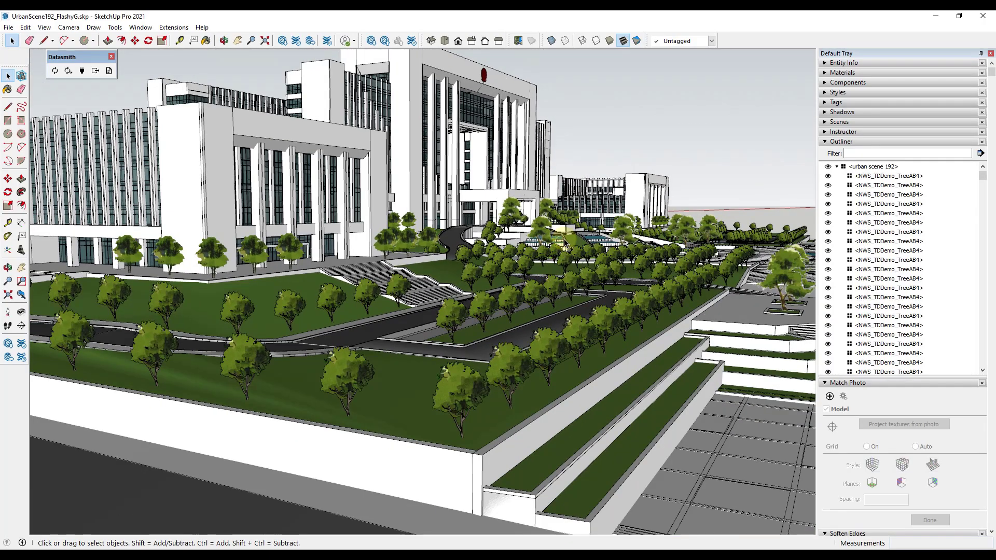
{"action": "scroll", "coordinate": [244, 244], "scroll_direction": "up", "scroll_amount": 6}
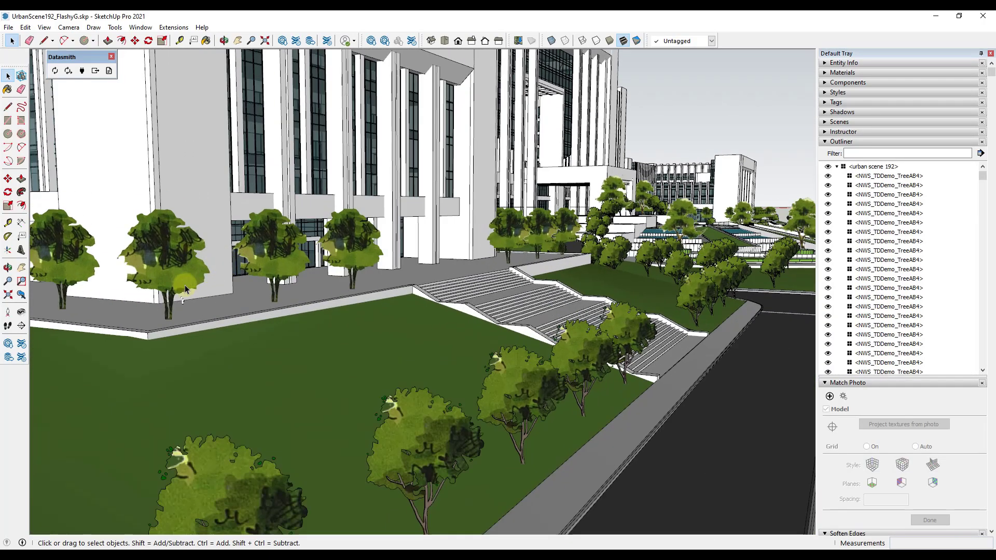
{"action": "middle_click_drag", "start_coordinate": [179, 307], "coordinate": [129, 315]}
{"action": "scroll", "coordinate": [200, 291], "scroll_direction": "up", "scroll_amount": 8}
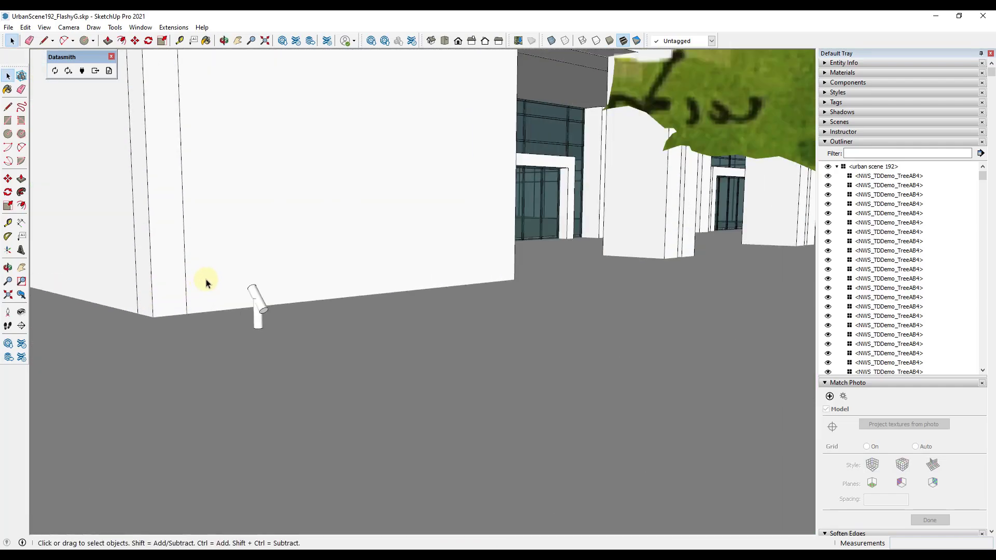
{"action": "middle_click_drag", "start_coordinate": [210, 310], "coordinate": [598, 328]}
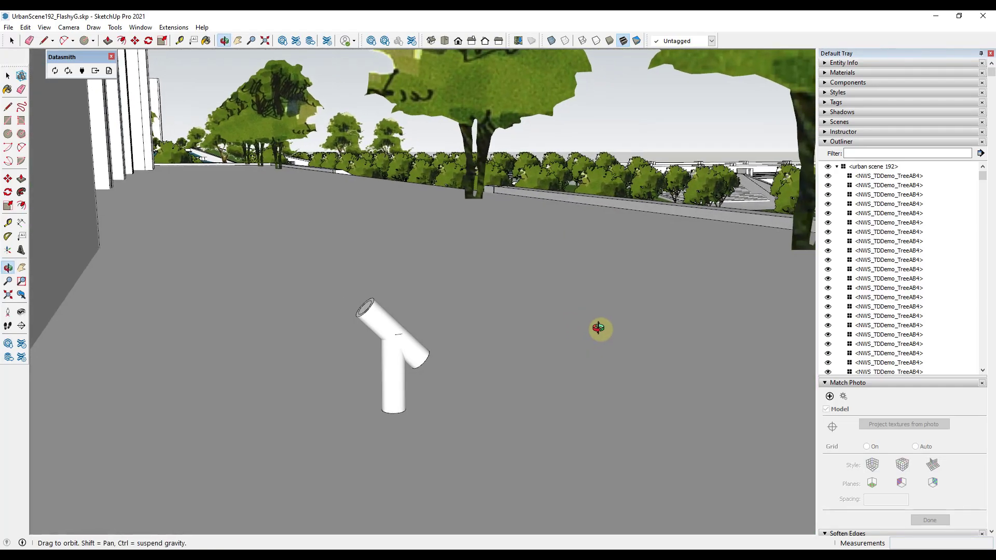
{"action": "scroll", "coordinate": [363, 328], "scroll_direction": "up", "scroll_amount": 3}
{"action": "left_click", "coordinate": [395, 367]}
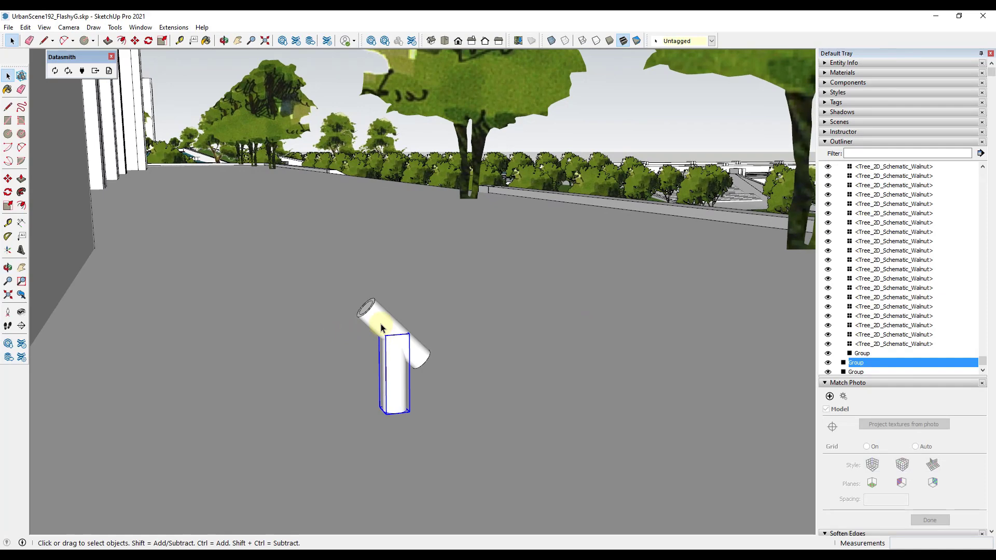
{"action": "scroll", "coordinate": [363, 306], "scroll_direction": "up", "scroll_amount": 4}
{"action": "double_click", "coordinate": [369, 311]}
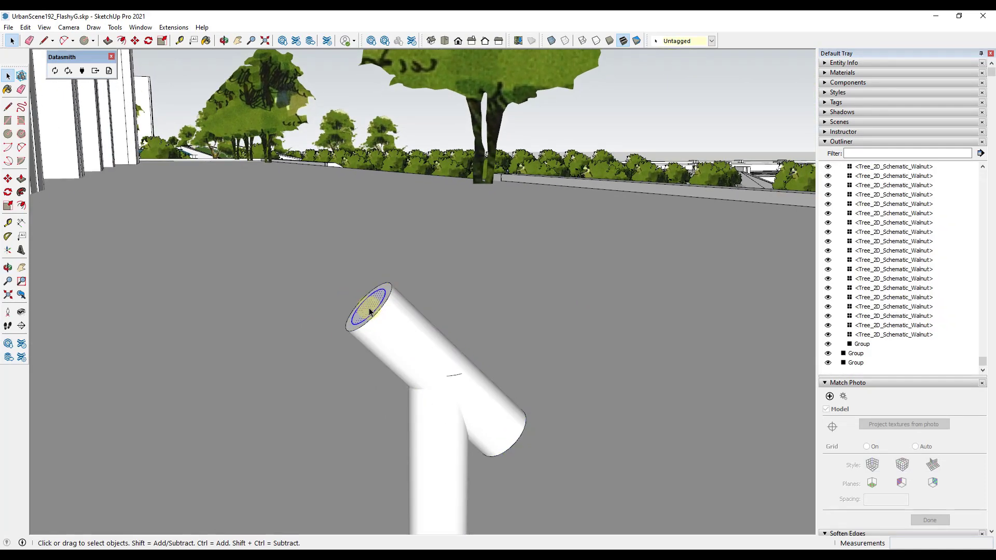
{"action": "right_click", "coordinate": [370, 311]}
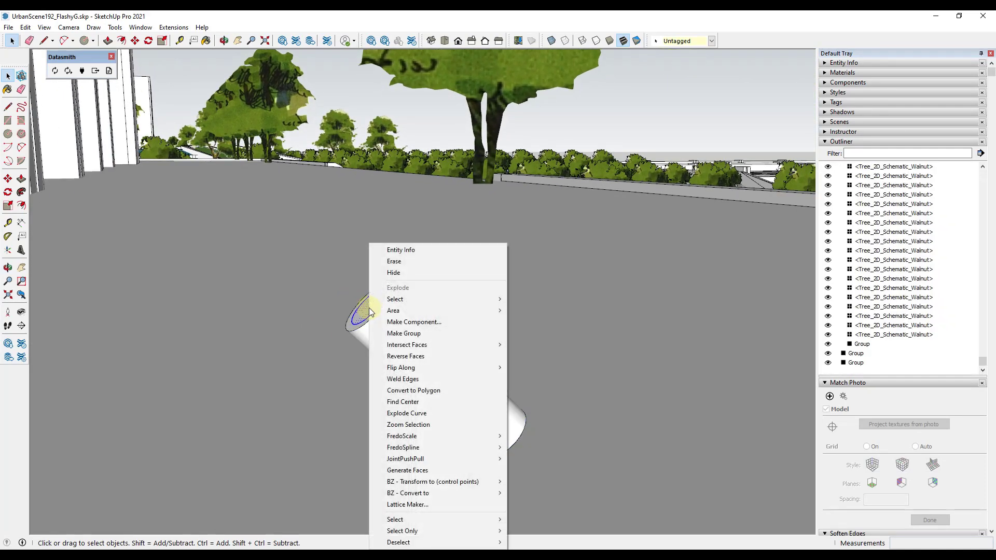
{"action": "left_click", "coordinate": [399, 337]}
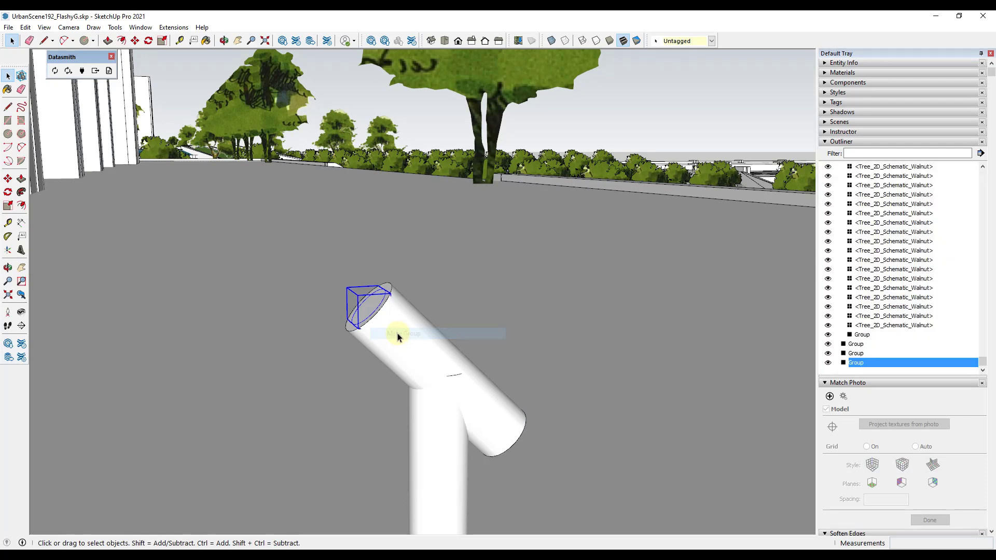
Step: Combine the fixture's vertical post, tilted cylinder and lens group into a component named Light
{"action": "left_click", "coordinate": [460, 471]}
{"action": "left_click", "coordinate": [425, 337], "text": "shift"}
{"action": "left_click", "coordinate": [371, 305], "text": "shift"}
{"action": "right_click", "coordinate": [371, 306]}
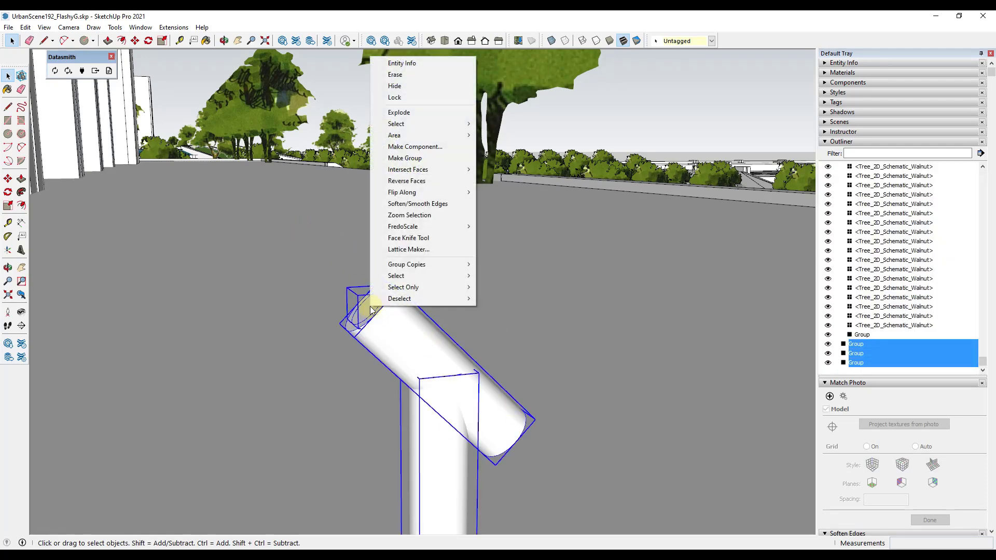
{"action": "left_click", "coordinate": [408, 147]}
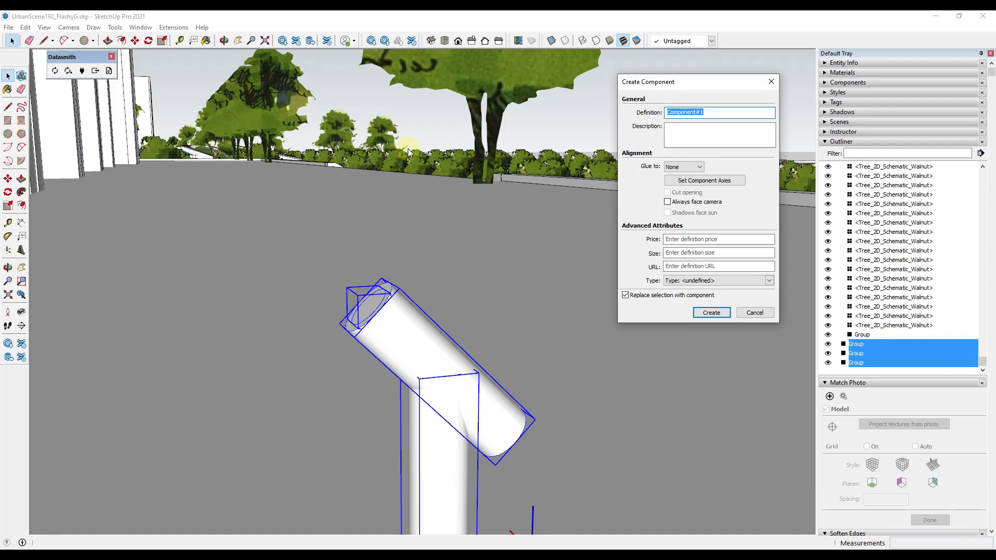
{"action": "type", "text": "Light"}
{"action": "key", "text": "Return"}
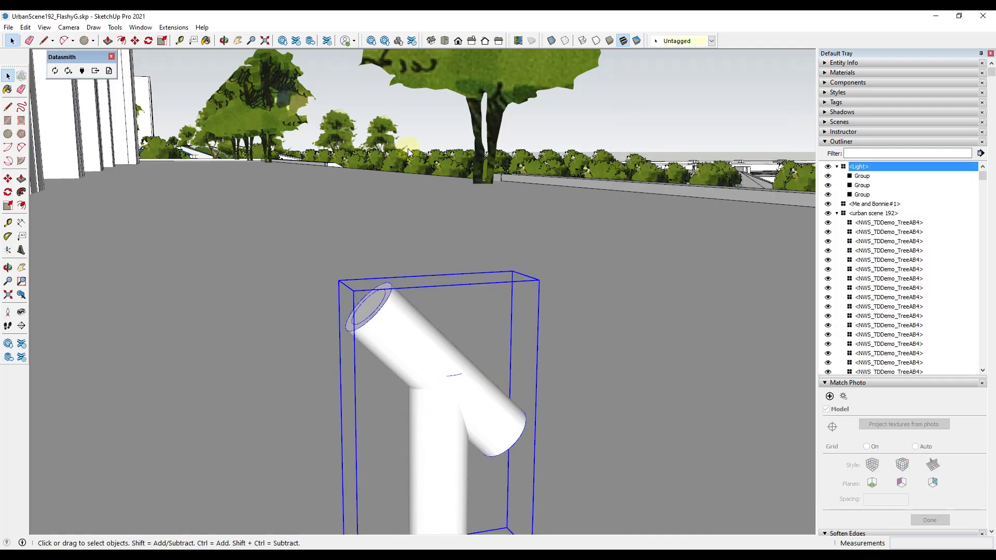
Step: Open the Light component for editing and select its post, tilted cylinder and lens groups one after another
{"action": "double_click", "coordinate": [361, 296]}
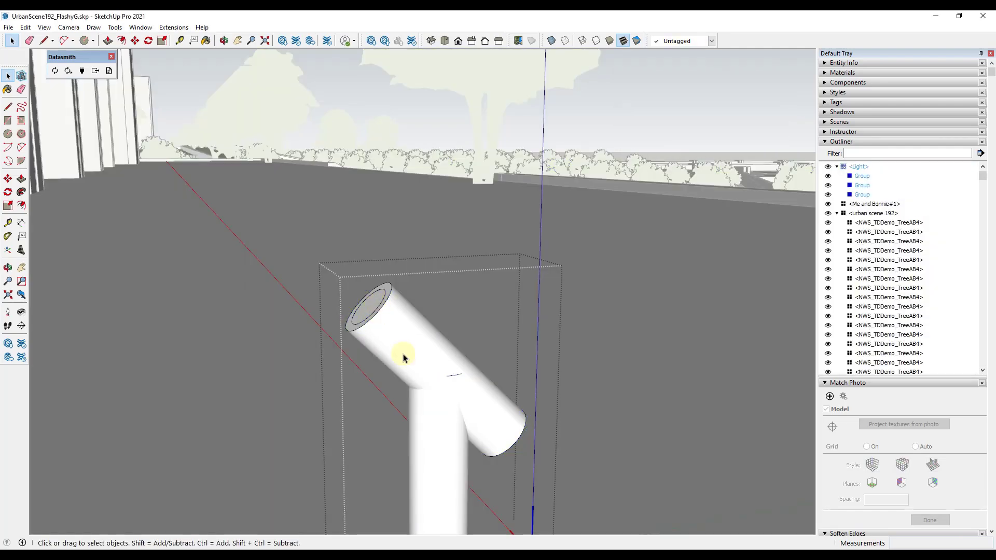
{"action": "left_click", "coordinate": [430, 436]}
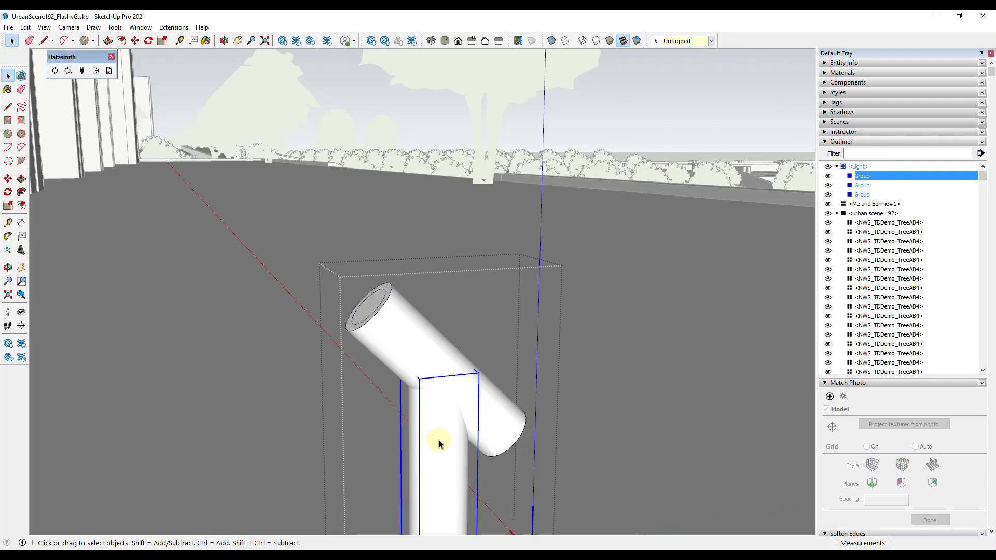
{"action": "left_click", "coordinate": [392, 330]}
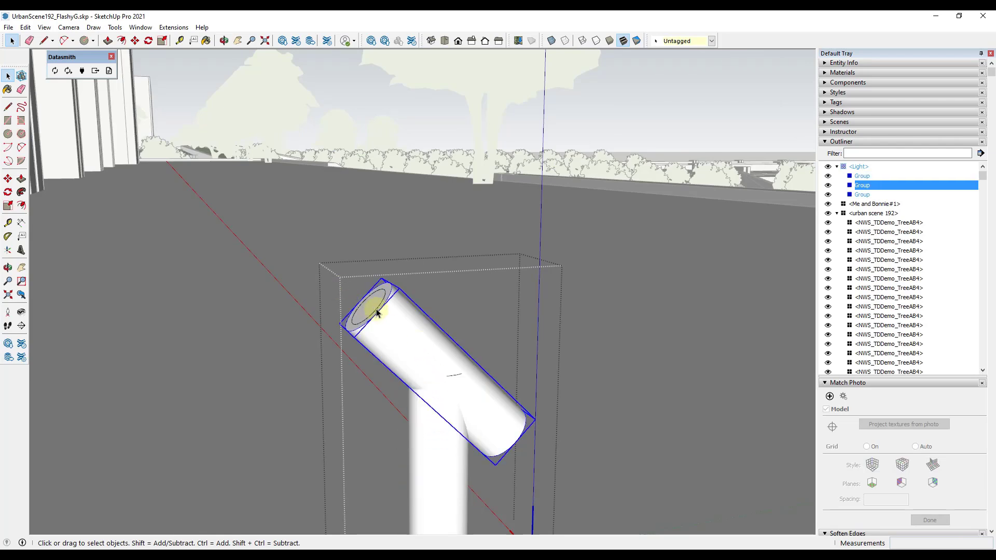
{"action": "left_click", "coordinate": [377, 312]}
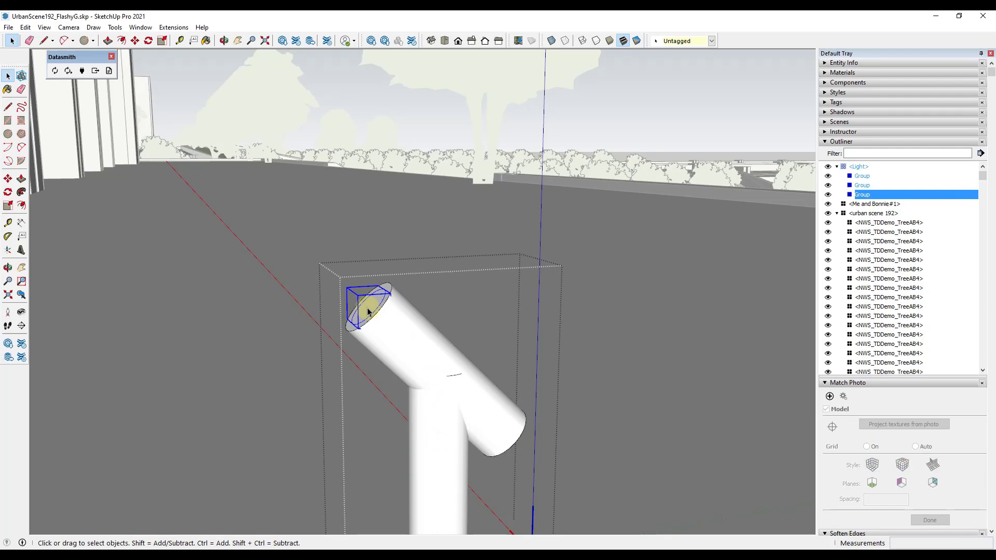
{"action": "scroll", "coordinate": [358, 309], "scroll_direction": "up", "scroll_amount": 3}
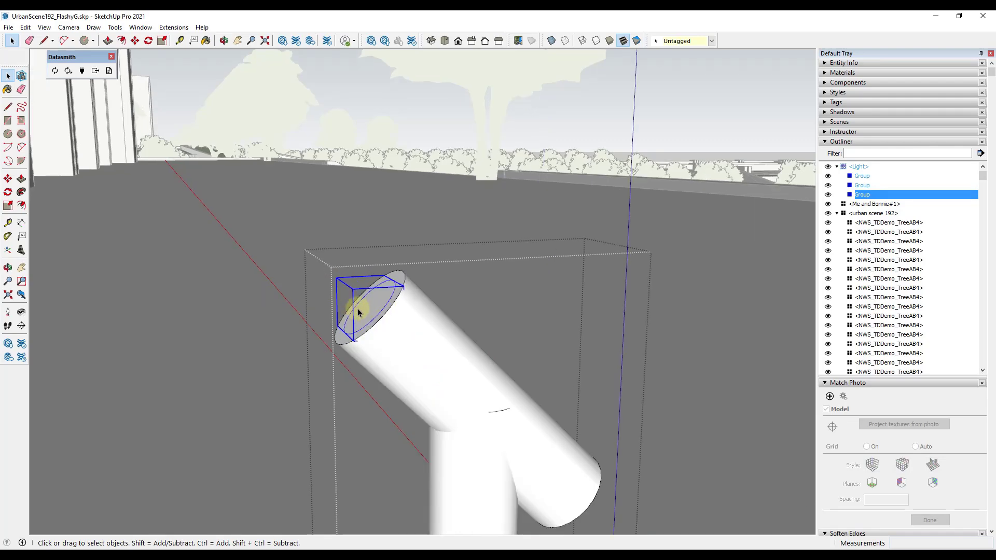
{"action": "scroll", "coordinate": [358, 310], "scroll_direction": "down", "scroll_amount": 2}
{"action": "middle_click_drag", "start_coordinate": [363, 311], "coordinate": [382, 316]}
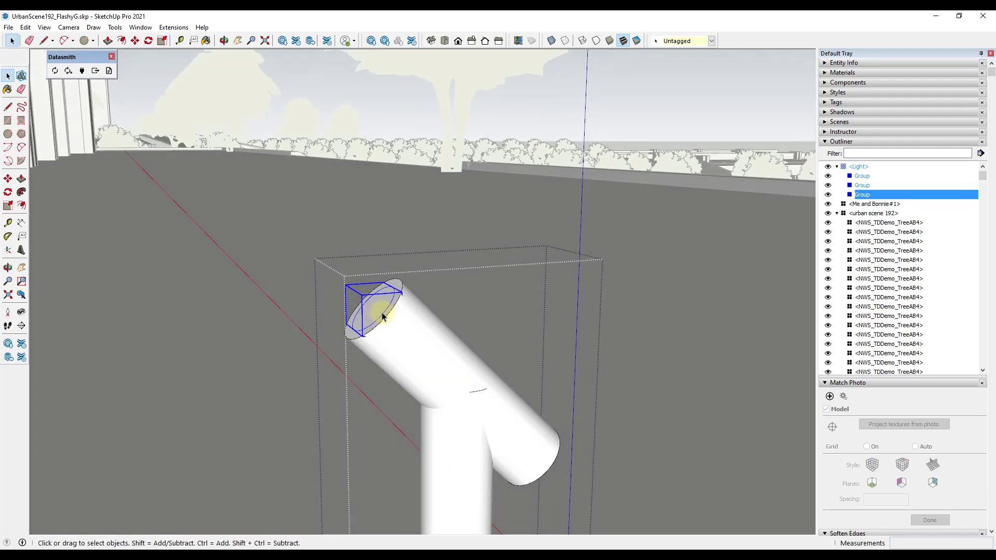
Step: Rename the lens group inside the Light component as LightLocation
{"action": "double_click", "coordinate": [381, 313]}
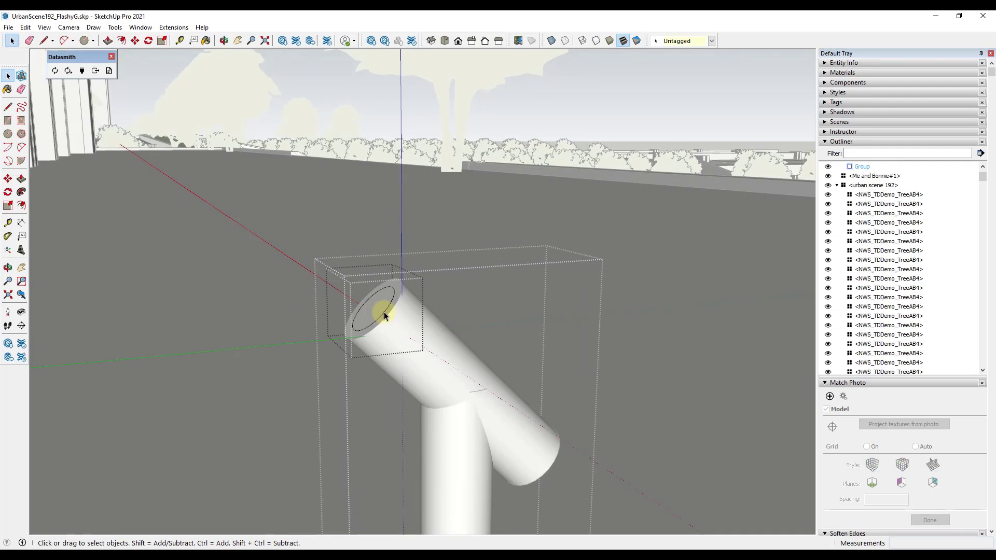
{"action": "key", "text": "Escape"}
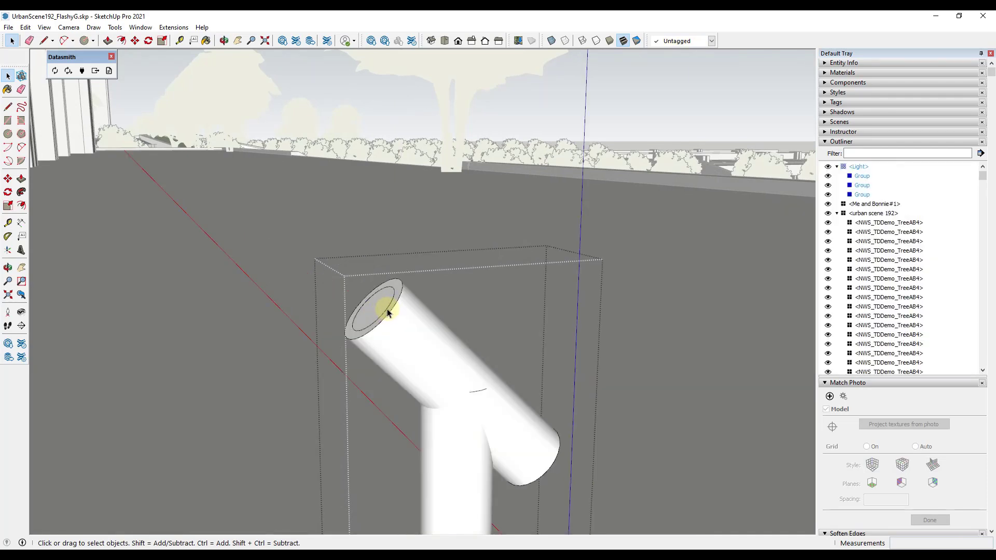
{"action": "left_click", "coordinate": [388, 313]}
{"action": "right_click", "coordinate": [863, 196]}
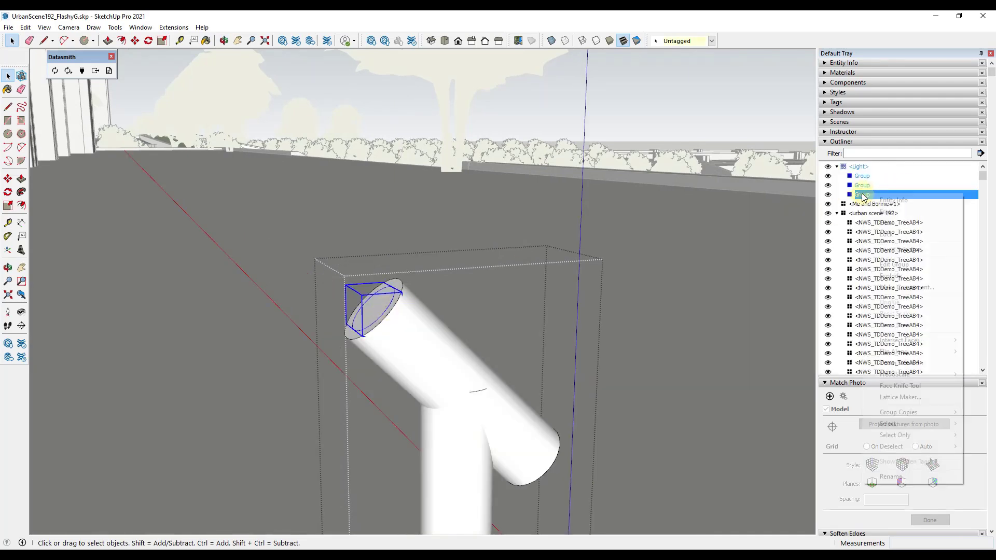
{"action": "left_click", "coordinate": [891, 478]}
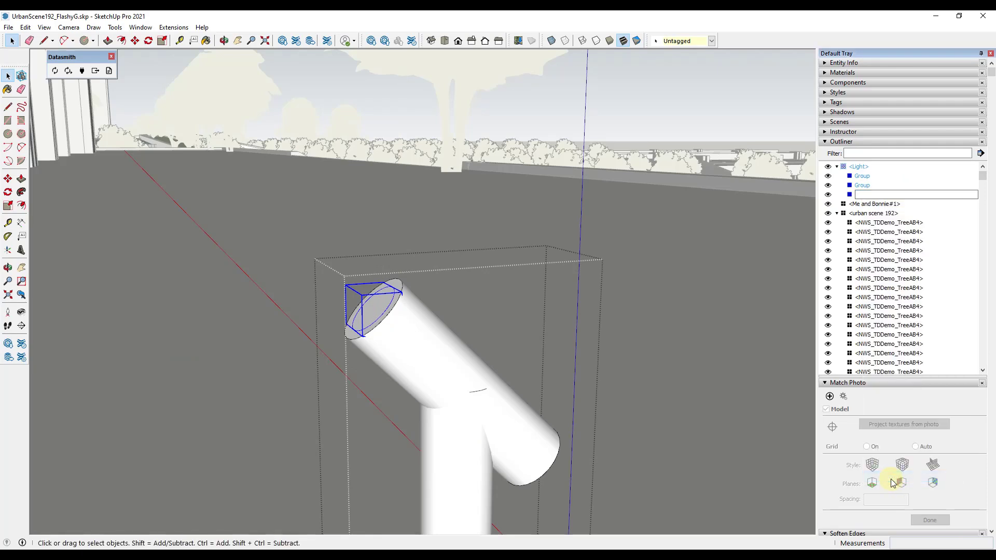
{"action": "type", "text": "LightLocation"}
{"action": "key", "text": "Return"}
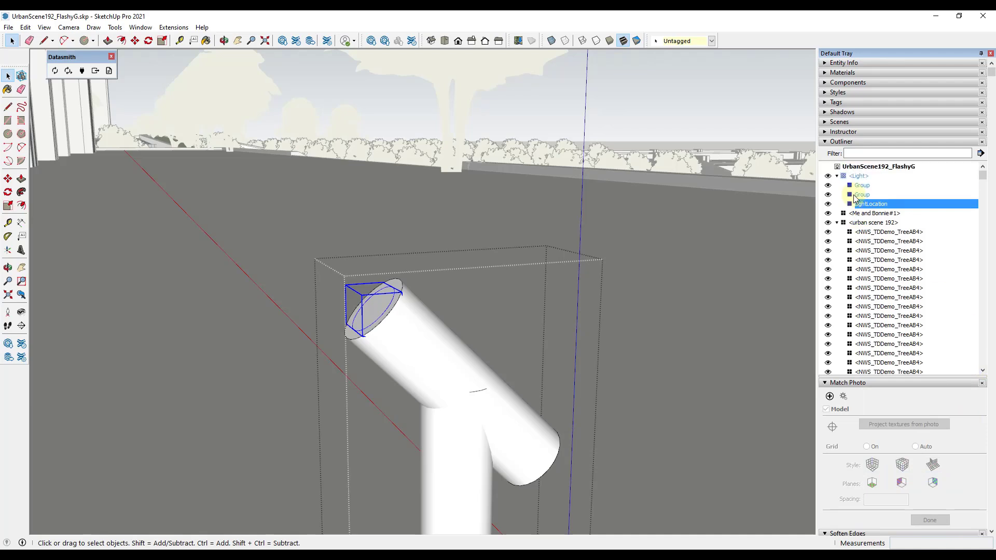
Step: Open the LightLocation group for editing and try to place its axes origin at the lens centre
{"action": "double_click", "coordinate": [851, 205]}
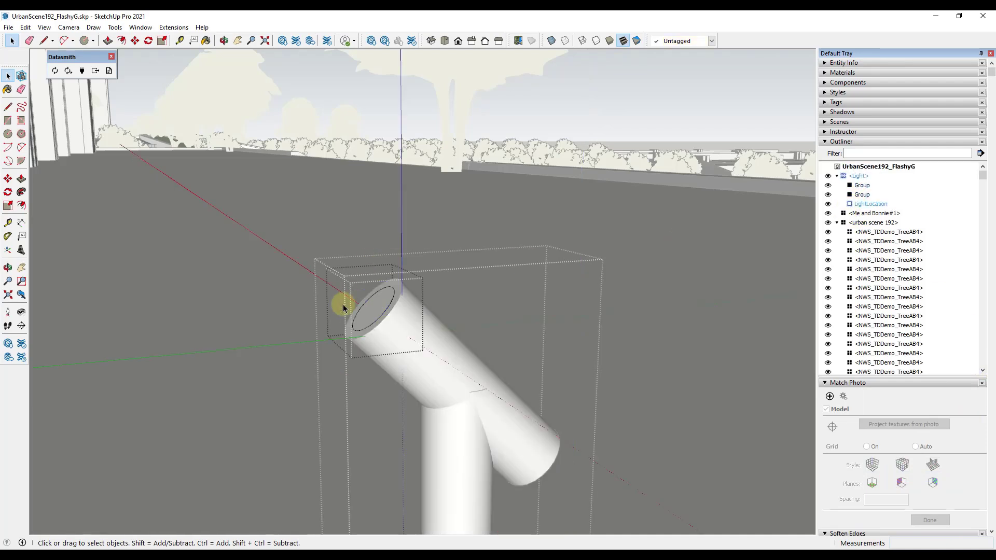
{"action": "middle_click_drag", "start_coordinate": [372, 304], "coordinate": [408, 326]}
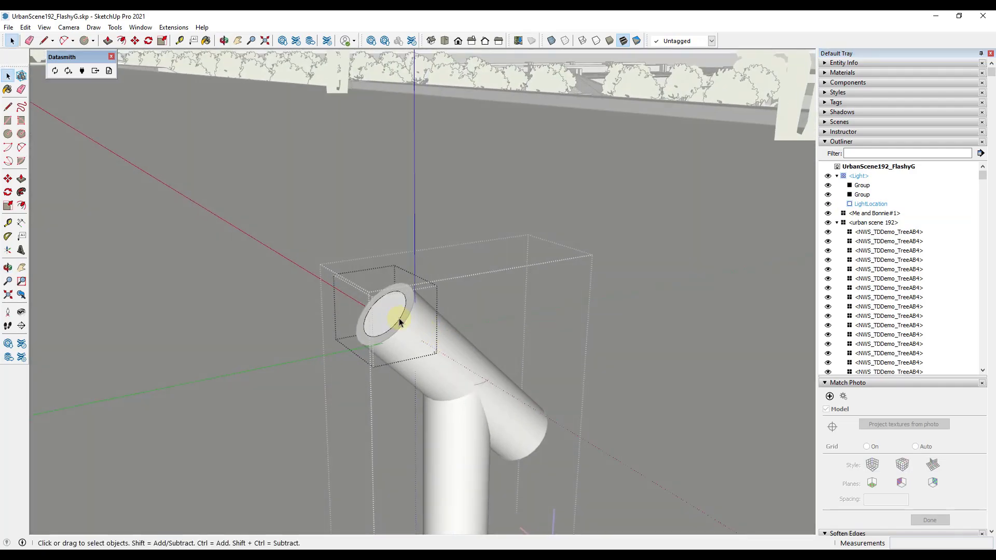
{"action": "left_click", "coordinate": [399, 318]}
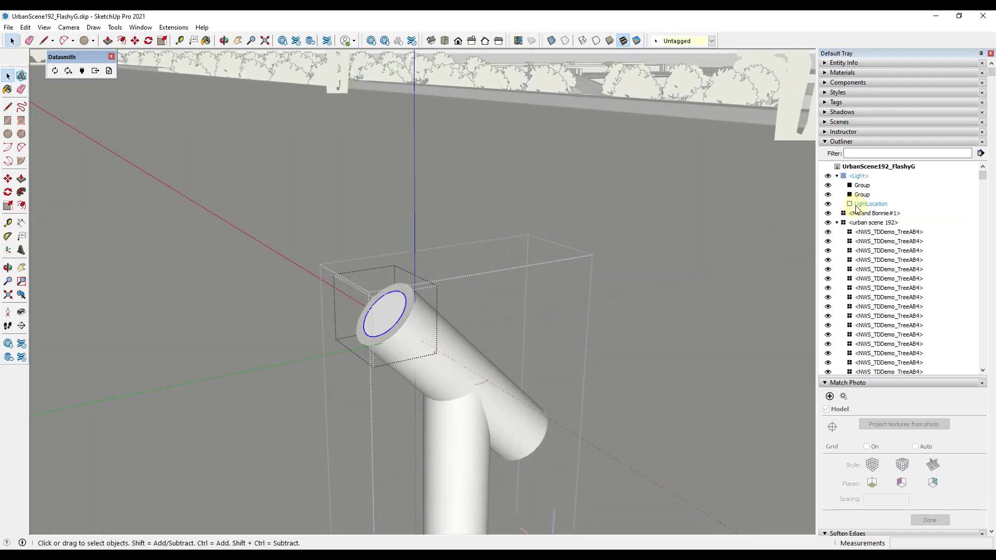
{"action": "left_click", "coordinate": [8, 250]}
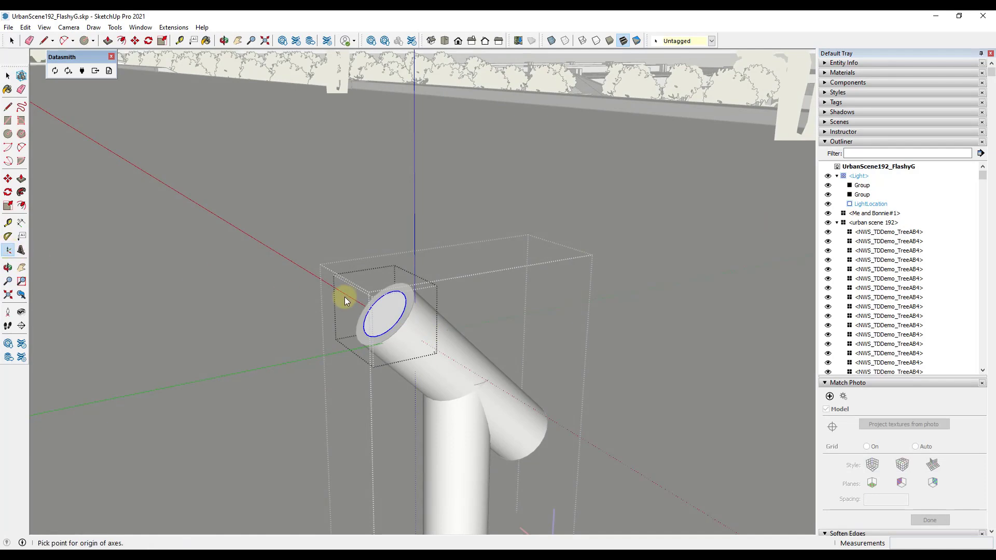
{"action": "left_click", "coordinate": [385, 313]}
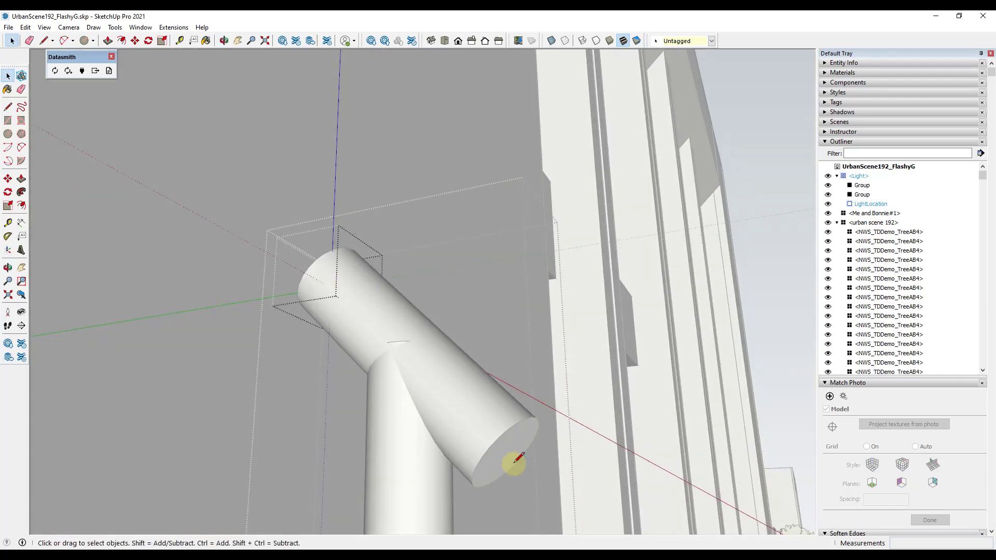
Step: Draw a helper line from the tilted cylinder's rear cap centre through the lens centre, extending about 4 15/16" beyond the lens
{"action": "key", "text": "l"}
{"action": "left_click", "coordinate": [505, 452]}
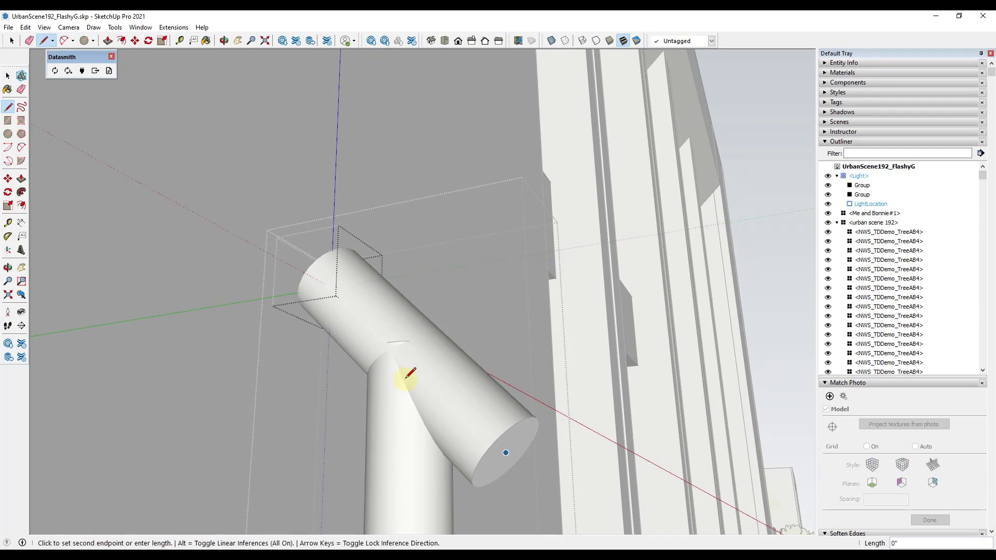
{"action": "middle_click_drag", "start_coordinate": [289, 301], "coordinate": [618, 462]}
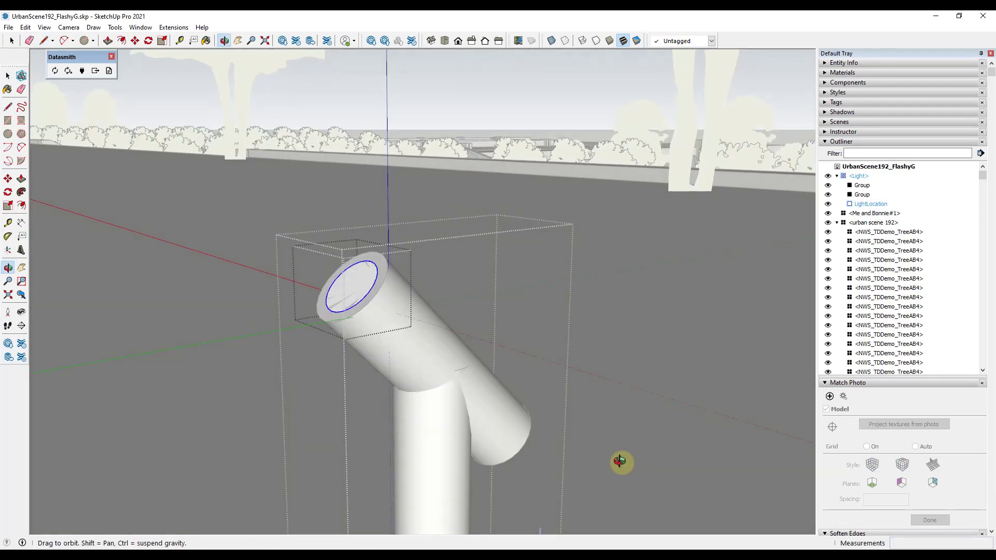
{"action": "left_click", "coordinate": [349, 284]}
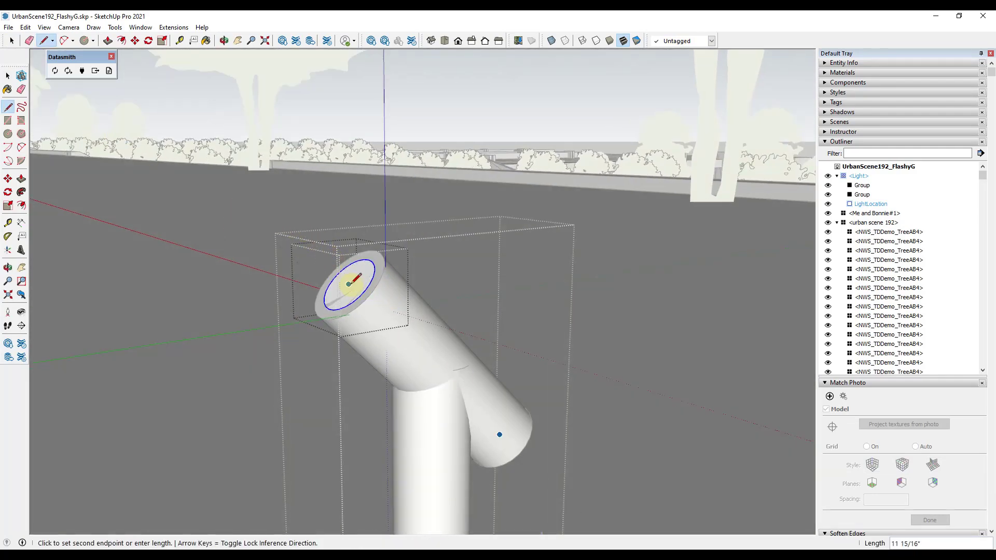
{"action": "left_click", "coordinate": [267, 202]}
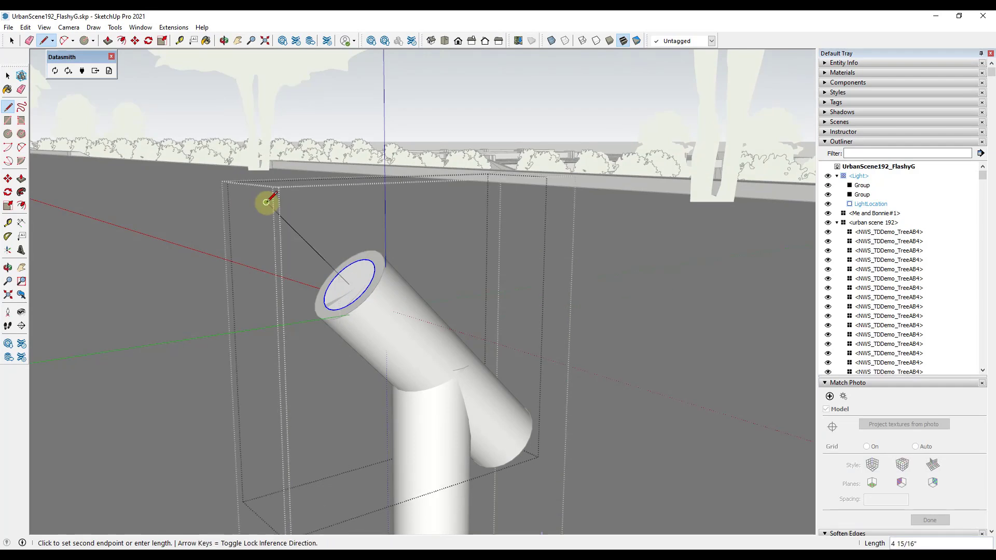
{"action": "key", "text": "space"}
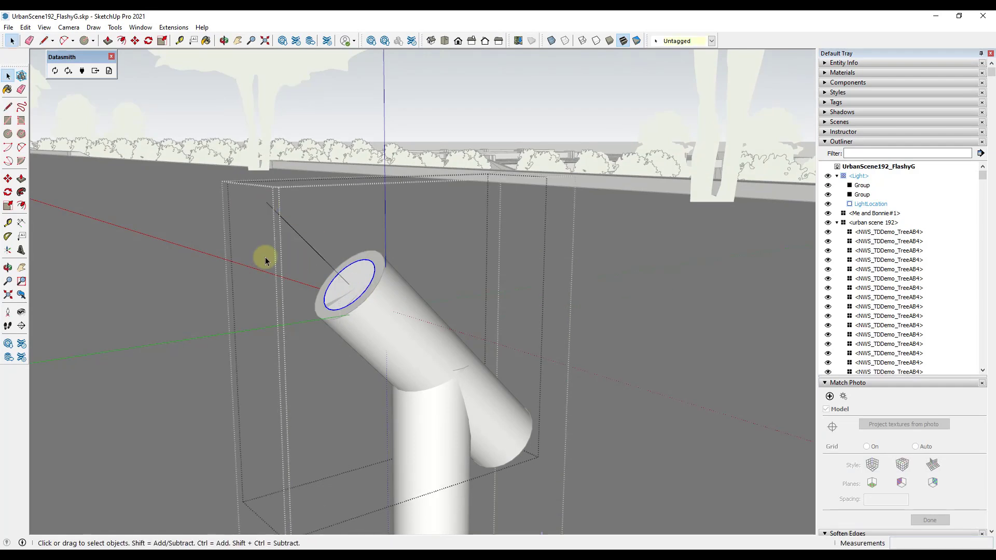
Step: Set the LightLocation group's axes with the origin at the lens centre, red towards the lens rim and blue outward along the helper line
{"action": "left_click", "coordinate": [8, 250]}
{"action": "left_click", "coordinate": [348, 285]}
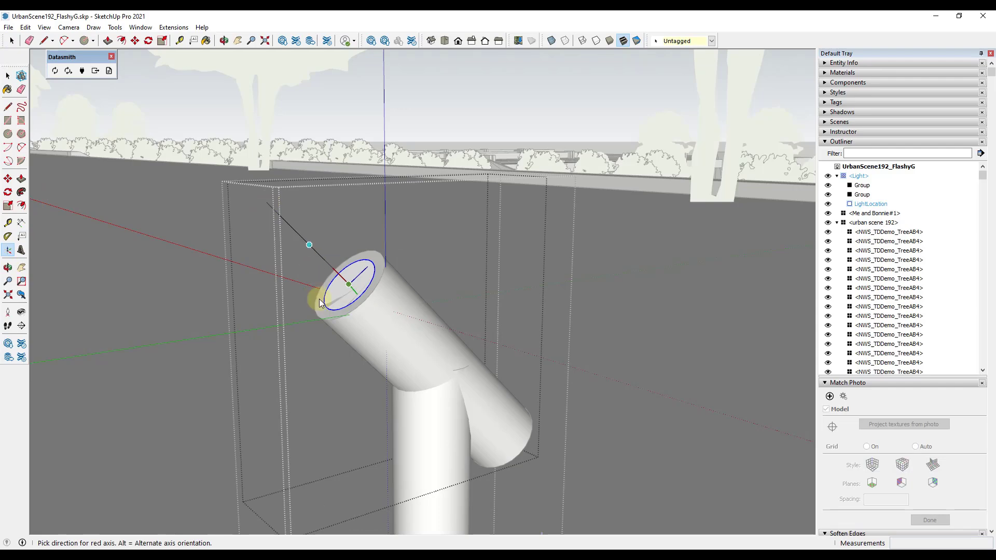
{"action": "middle_click_drag", "start_coordinate": [329, 308], "coordinate": [429, 347]}
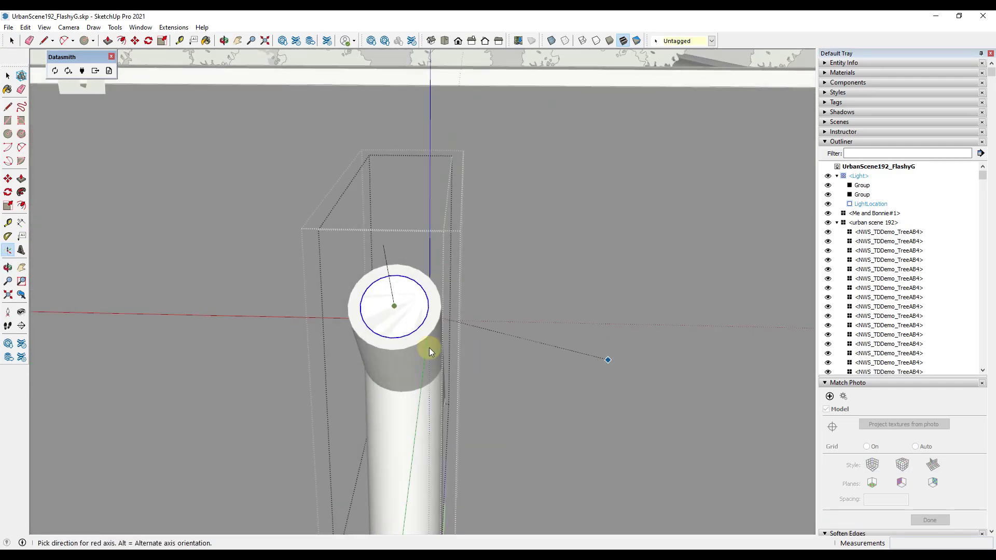
{"action": "scroll", "coordinate": [395, 338], "scroll_direction": "up", "scroll_amount": 5}
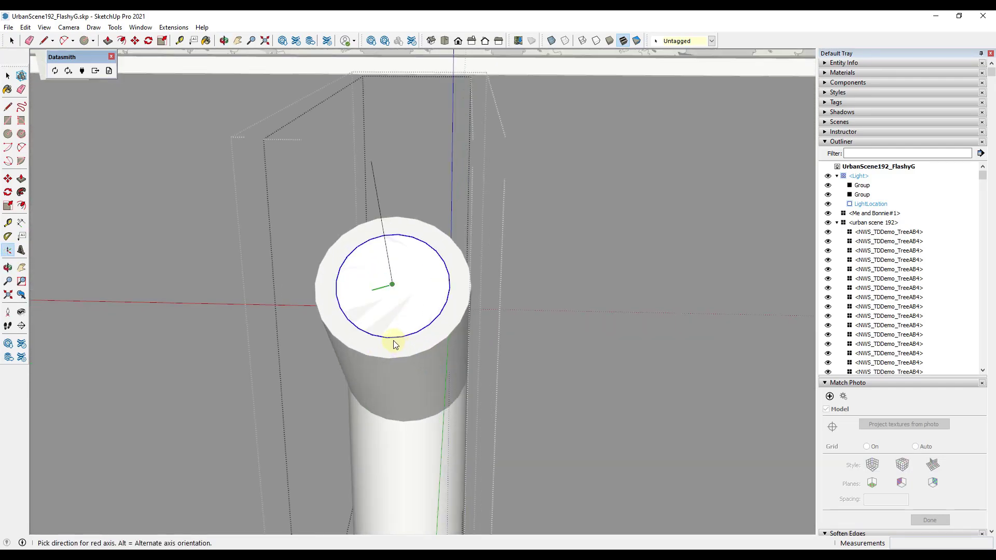
{"action": "scroll", "coordinate": [391, 338], "scroll_direction": "down", "scroll_amount": 5}
{"action": "left_click", "coordinate": [490, 346]}
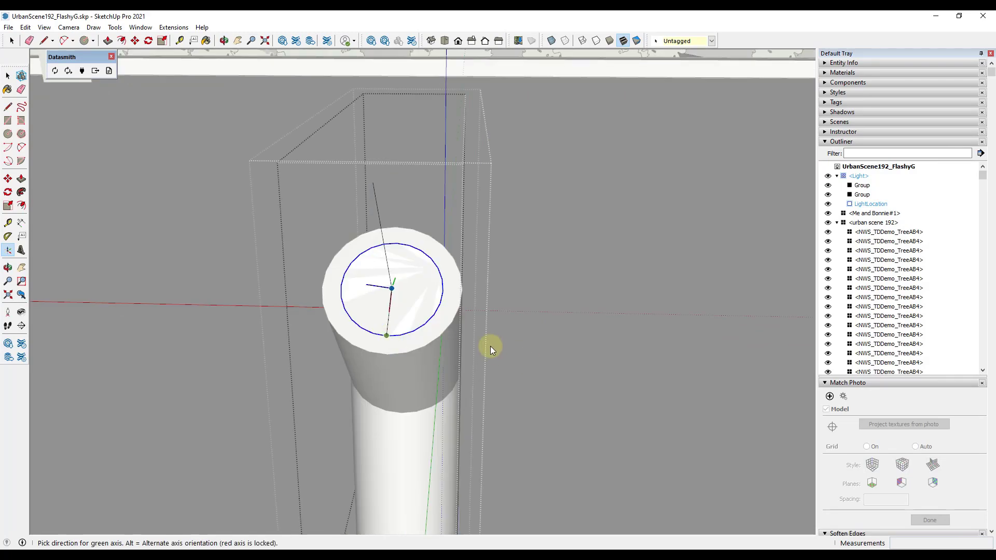
{"action": "middle_click_drag", "start_coordinate": [489, 346], "coordinate": [234, 301]}
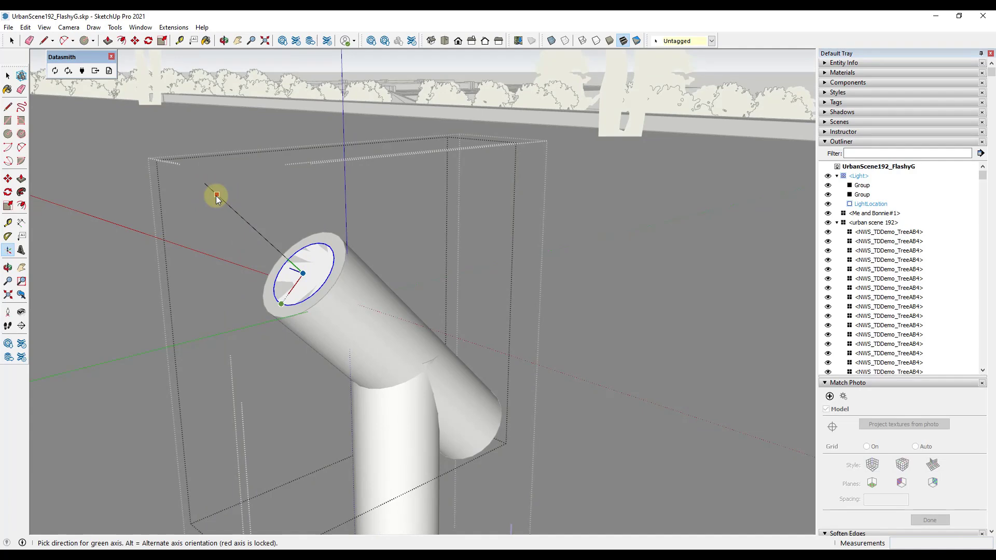
{"action": "left_click", "coordinate": [213, 195]}
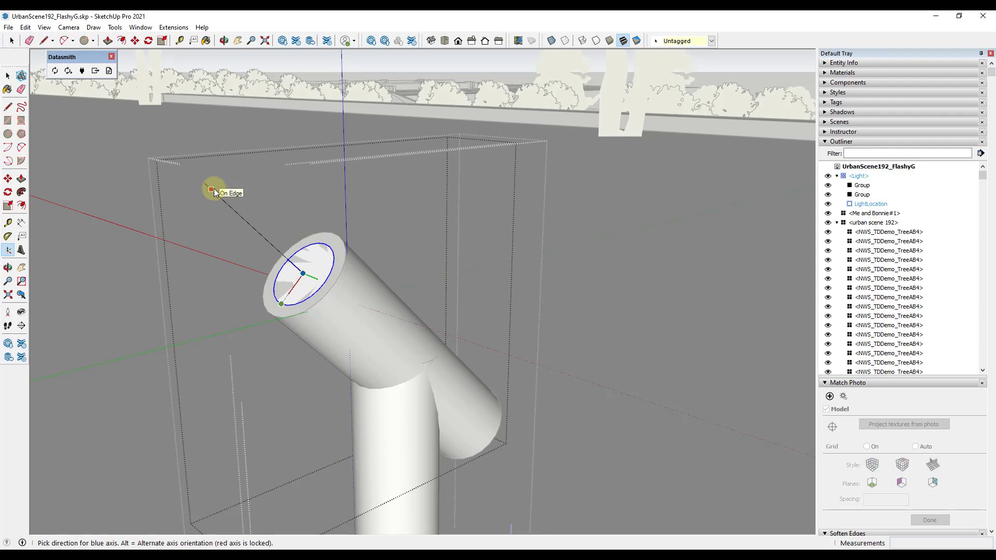
{"action": "left_click", "coordinate": [214, 191]}
Step: Erase the helper line from the LightLocation group and leave editing of the group and the Light component
{"action": "key", "text": "e"}
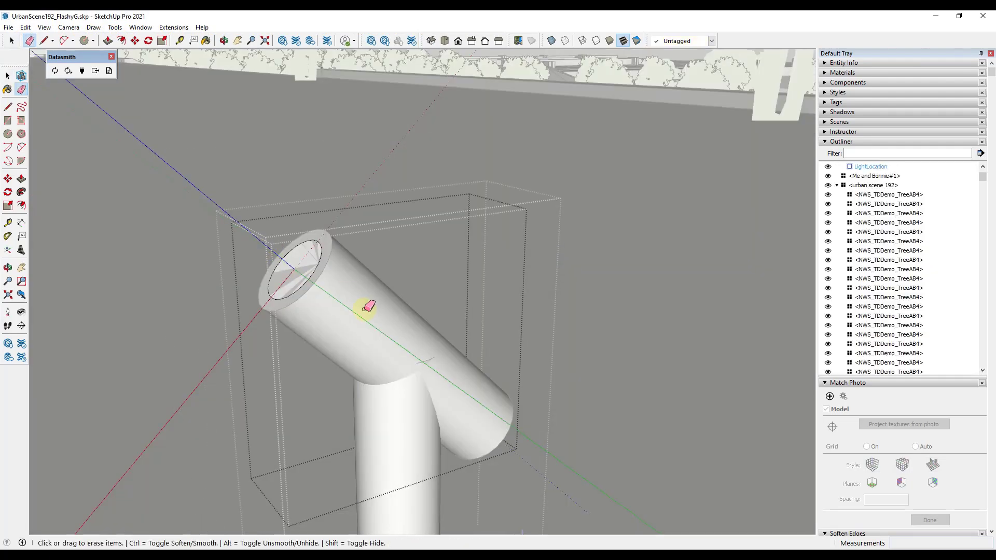
{"action": "key", "text": "space"}
{"action": "left_click", "coordinate": [362, 258]}
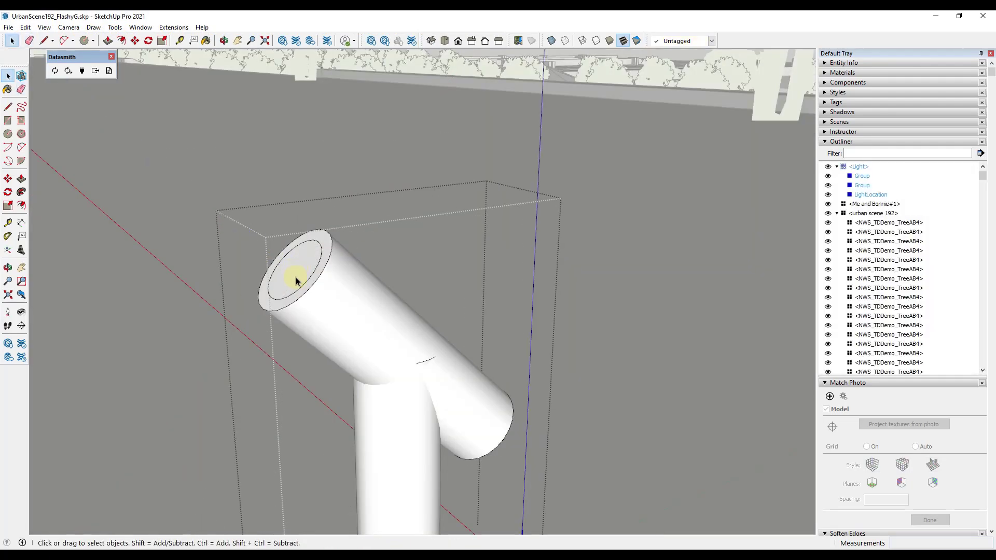
{"action": "left_click", "coordinate": [296, 280]}
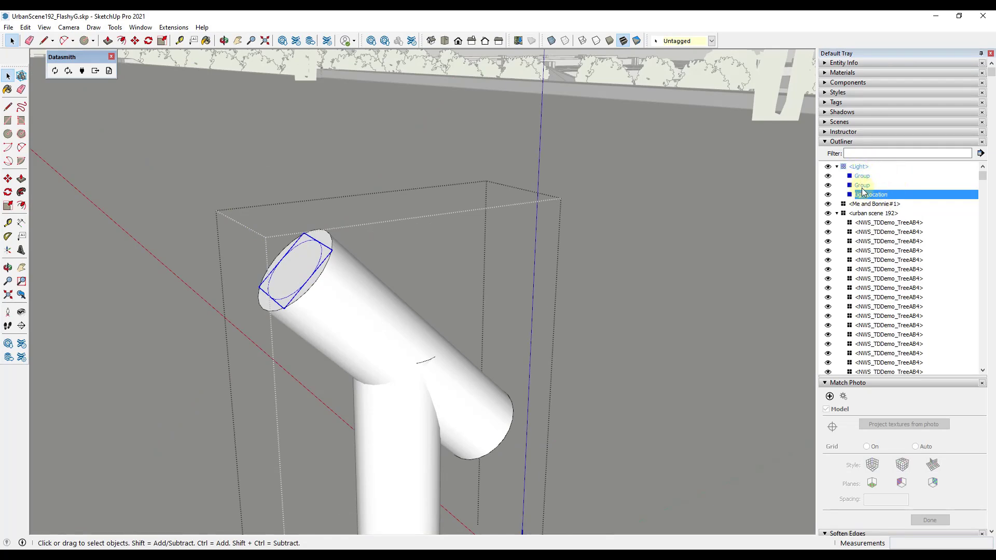
{"action": "scroll", "coordinate": [582, 328], "scroll_direction": "down", "scroll_amount": 3}
{"action": "left_click", "coordinate": [592, 320]}
Step: Copy the Light component from the building corner to the ground in front of the neighbouring column
{"action": "middle_click_drag", "start_coordinate": [592, 321], "coordinate": [409, 382]}
{"action": "scroll", "coordinate": [400, 336], "scroll_direction": "down", "scroll_amount": 4}
{"action": "key", "text": "m"}
{"action": "key", "text": "space"}
{"action": "left_click", "coordinate": [409, 384]}
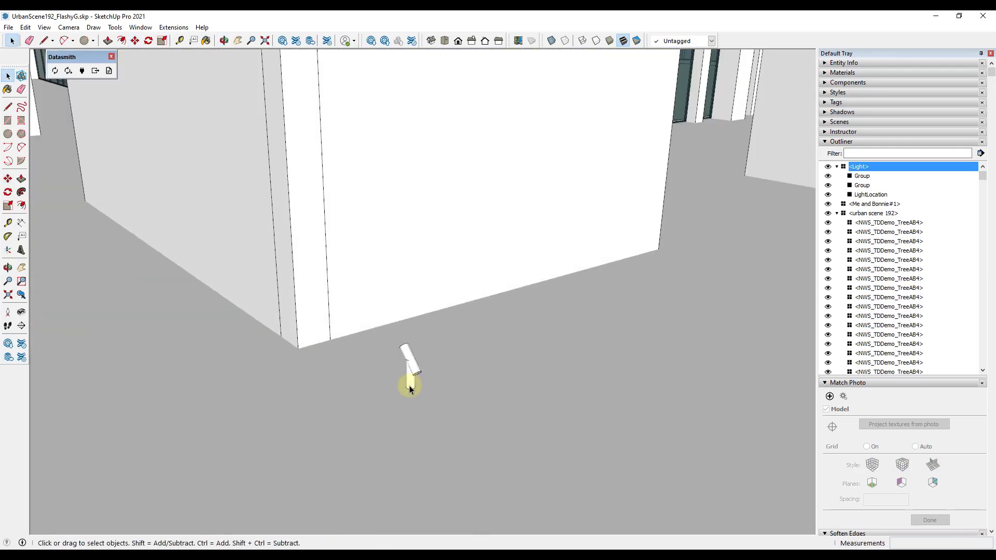
{"action": "scroll", "coordinate": [409, 385], "scroll_direction": "down", "scroll_amount": 3}
{"action": "scroll", "coordinate": [421, 389], "scroll_direction": "down", "scroll_amount": 10}
{"action": "key", "text": "m"}
{"action": "key", "text": "ctrl"}
{"action": "left_click", "coordinate": [527, 340]}
{"action": "key", "text": "Escape"}
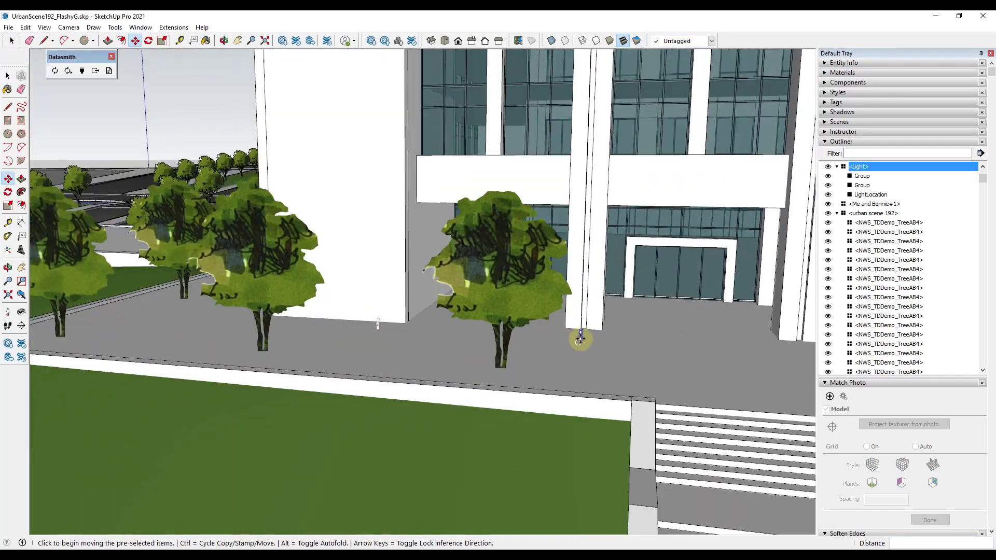
Step: Place further copies of the Light component in front of the remaining columns along the building's facade
{"action": "left_click", "coordinate": [580, 337]}
{"action": "left_click", "coordinate": [840, 142]}
{"action": "left_click", "coordinate": [476, 340]}
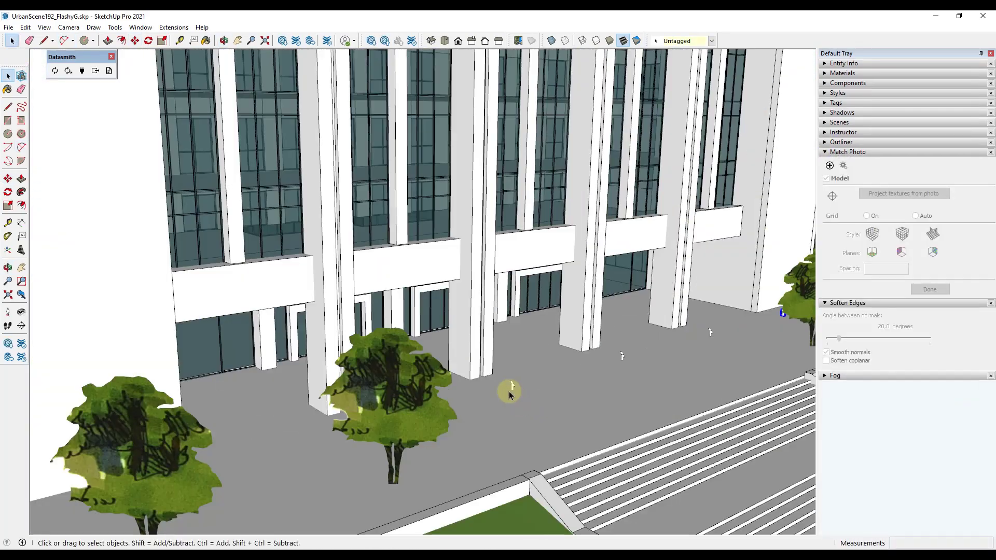
{"action": "scroll", "coordinate": [519, 387], "scroll_direction": "up", "scroll_amount": 5}
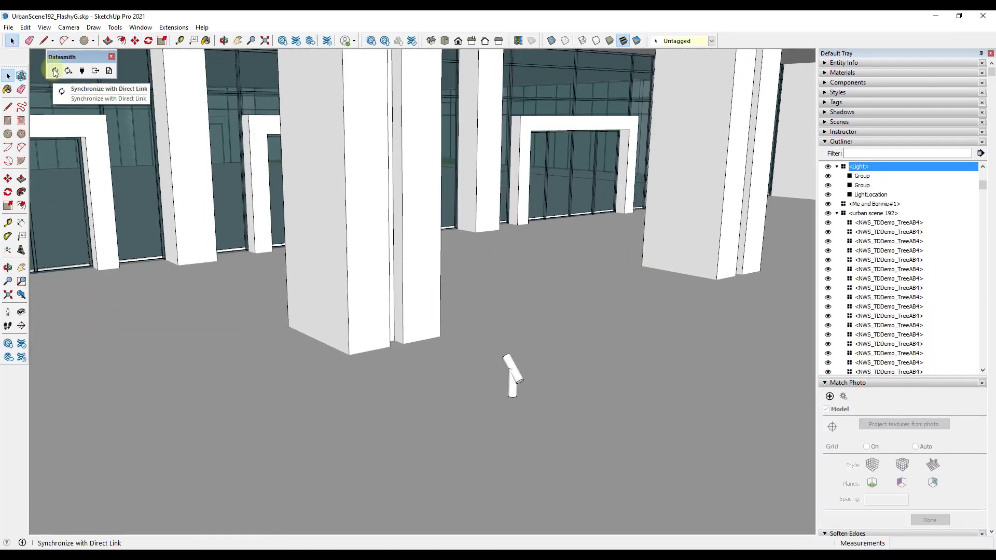
Step: Synchronize the model through Direct Link, switch to Twinmotion and search the scene for LightLocation
{"action": "left_click", "coordinate": [53, 68]}
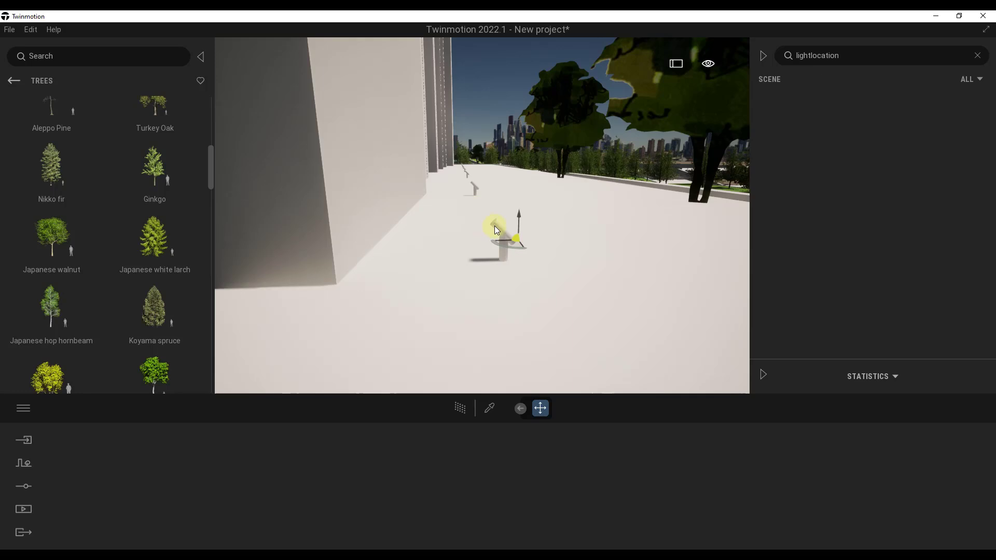
{"action": "left_click", "coordinate": [976, 55]}
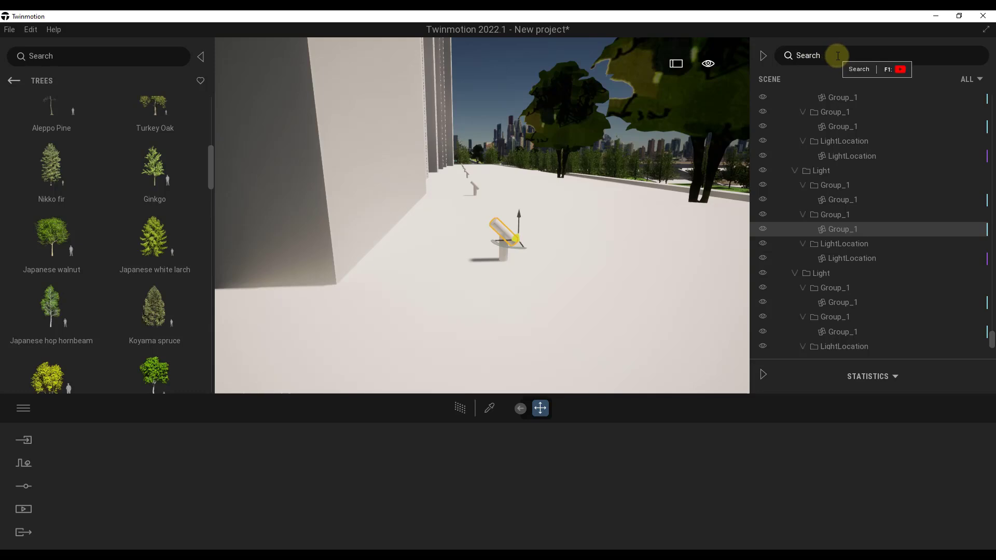
{"action": "type", "text": "LightLocai"}
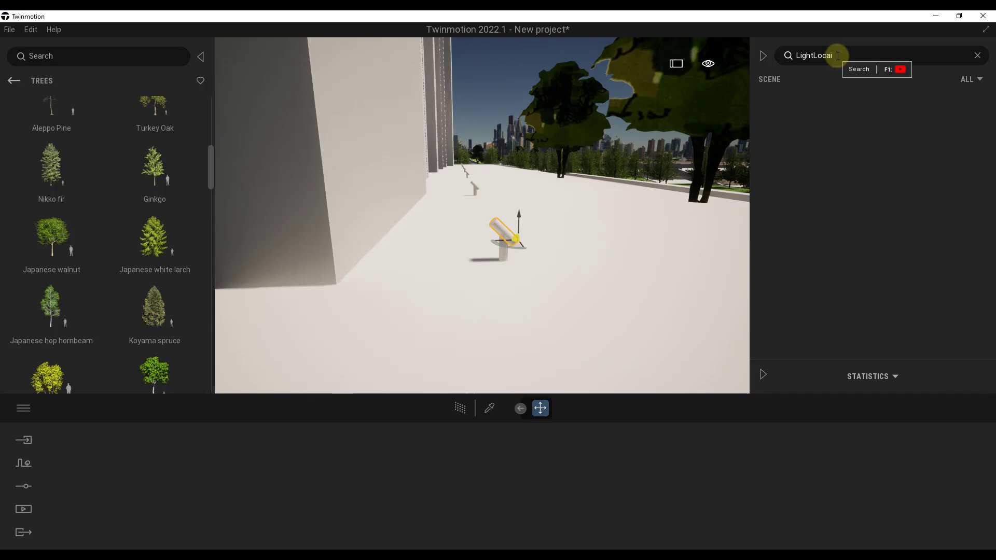
{"action": "key", "text": "BackSpace"}
{"action": "type", "text": "tion"}
Step: Select all the LightLocation lens objects in the scene search results, leaving out their parent folders
{"action": "left_click", "coordinate": [817, 116]}
{"action": "left_click", "coordinate": [815, 145], "text": "ctrl"}
{"action": "left_click", "coordinate": [812, 175], "text": "ctrl"}
{"action": "left_click", "coordinate": [812, 205], "text": "ctrl"}
{"action": "left_click", "coordinate": [813, 233], "text": "ctrl"}
{"action": "left_click", "coordinate": [814, 263], "text": "ctrl"}
{"action": "left_click", "coordinate": [816, 292], "text": "ctrl"}
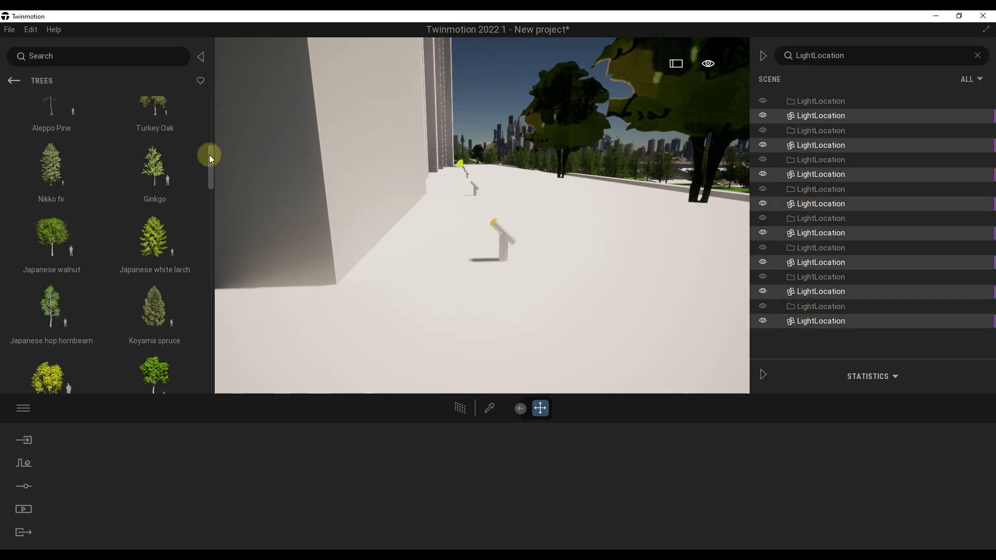
Step: Replace the selected LightLocation objects with the IES 14 light from the Lights library, keeping Transform on
{"action": "right_click", "coordinate": [823, 295]}
{"action": "left_click", "coordinate": [820, 466]}
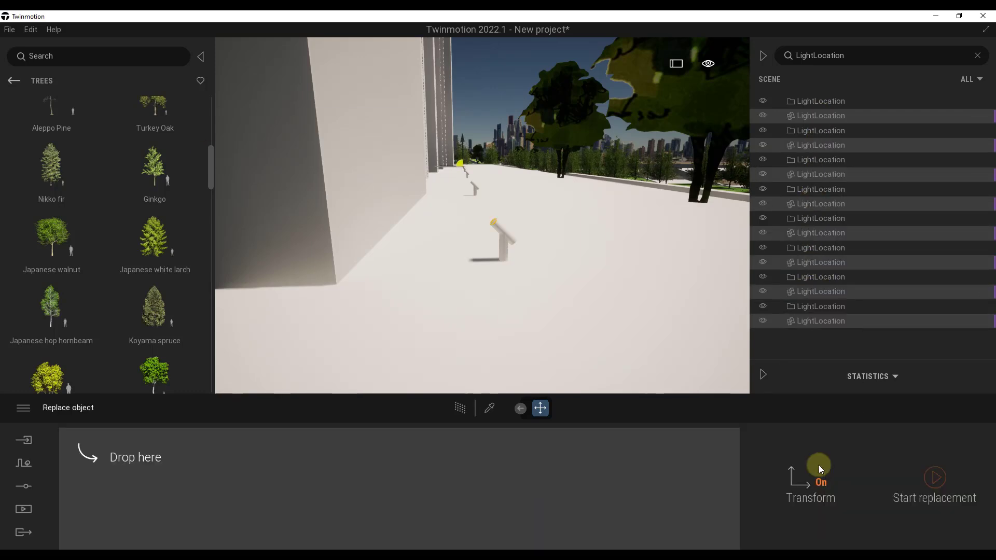
{"action": "left_click", "coordinate": [17, 78]}
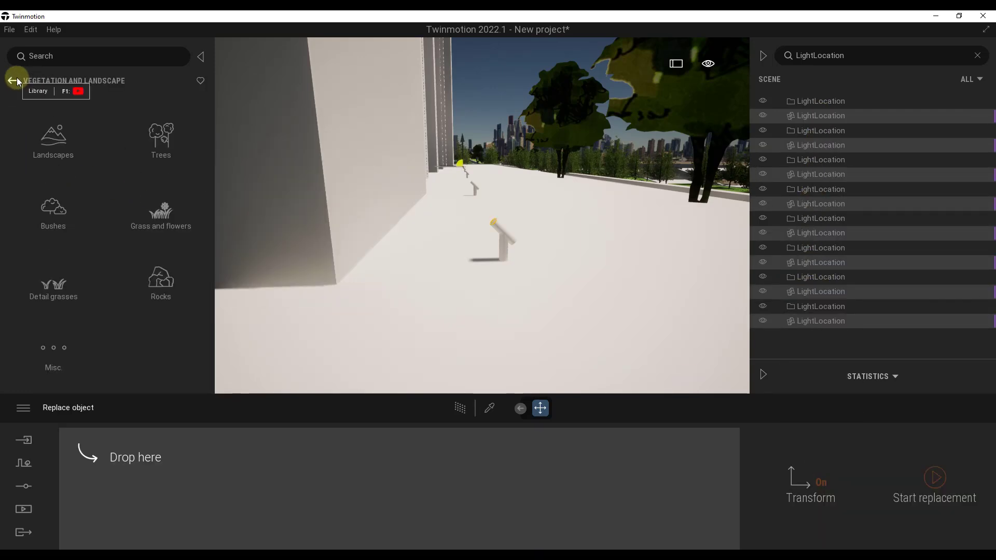
{"action": "left_click", "coordinate": [14, 81]}
{"action": "left_click", "coordinate": [154, 205]}
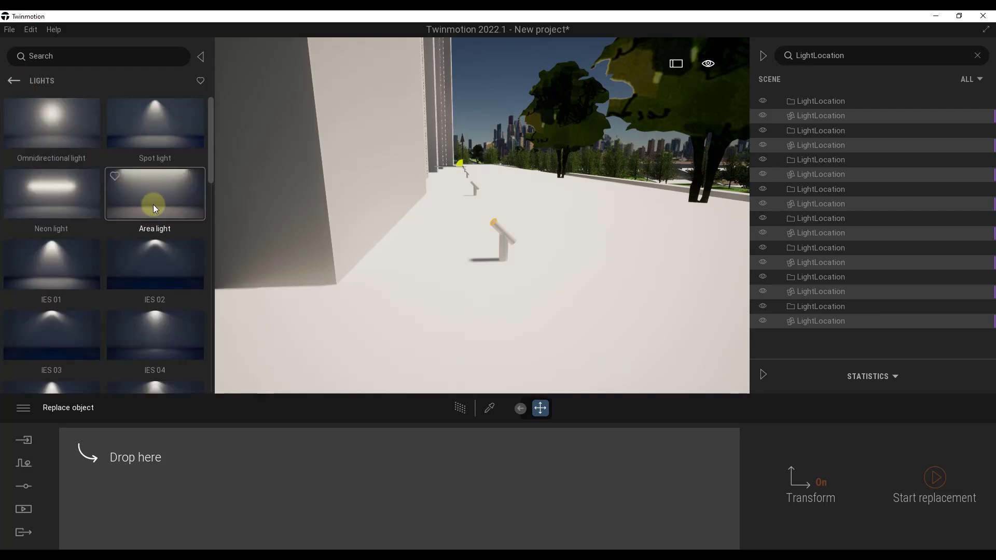
{"action": "scroll", "coordinate": [145, 282], "scroll_direction": "down", "scroll_amount": 2}
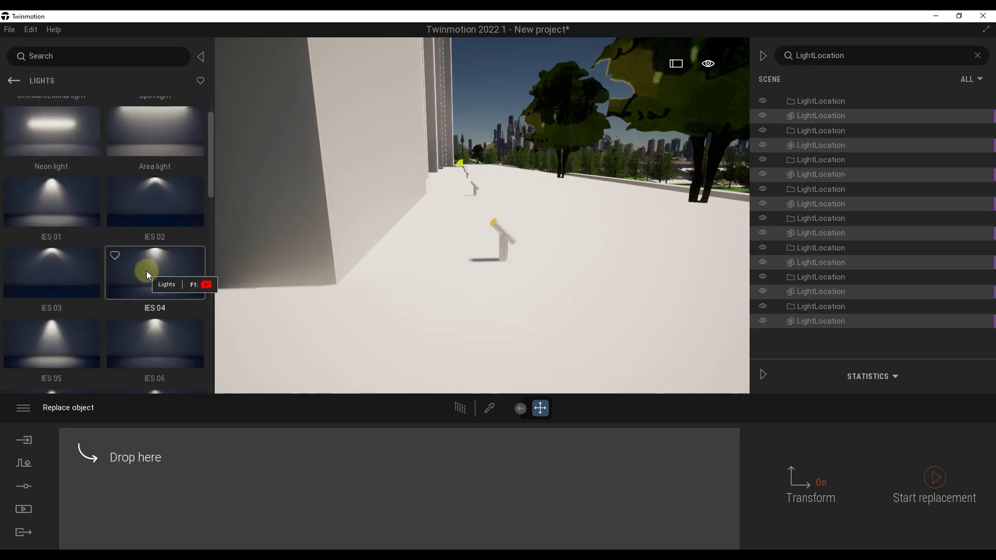
{"action": "scroll", "coordinate": [173, 252], "scroll_direction": "down", "scroll_amount": 5}
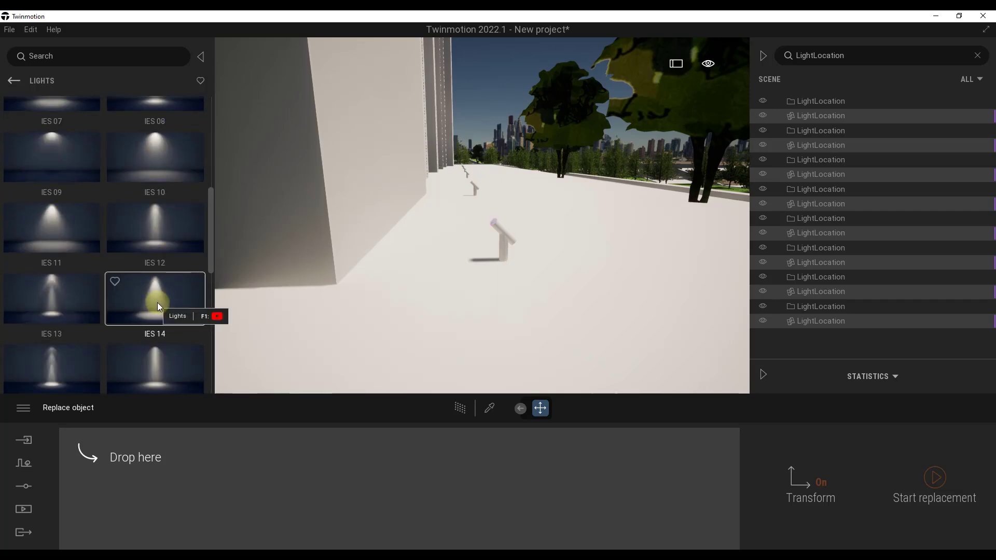
{"action": "left_click_drag", "start_coordinate": [156, 301], "coordinate": [279, 490]}
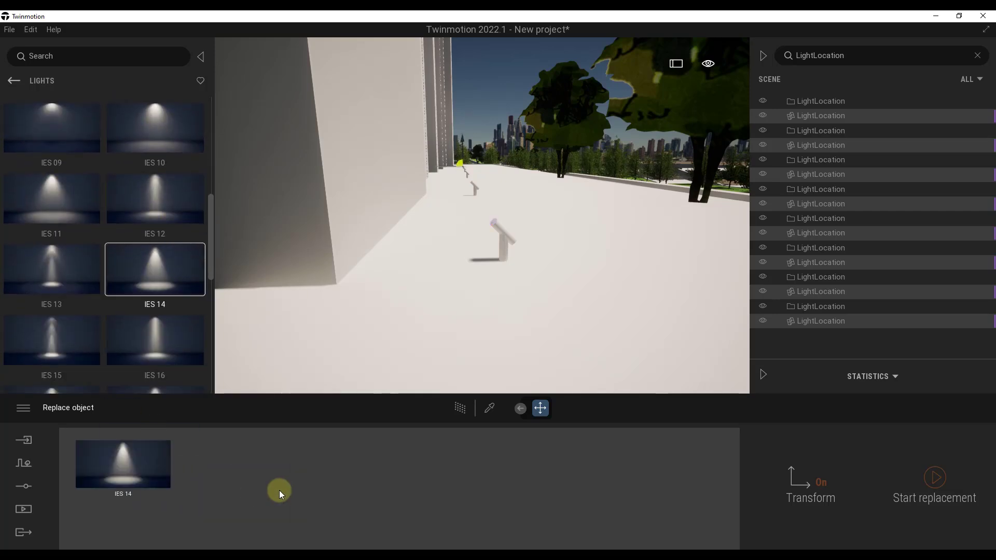
{"action": "left_click", "coordinate": [935, 478]}
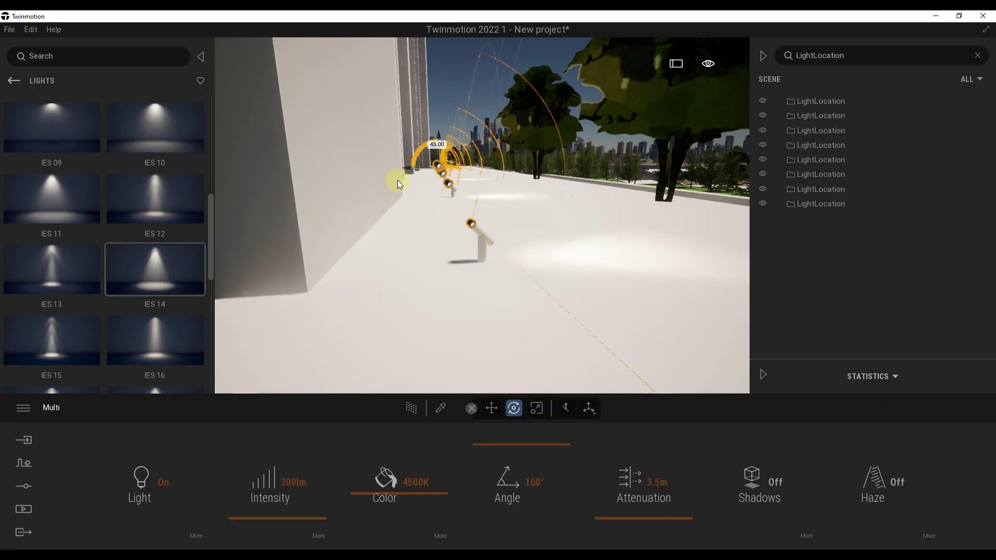
Step: Rotate all the replacement lights together so they shine onto the building's columns
{"action": "left_click_drag", "start_coordinate": [398, 179], "coordinate": [306, 193]}
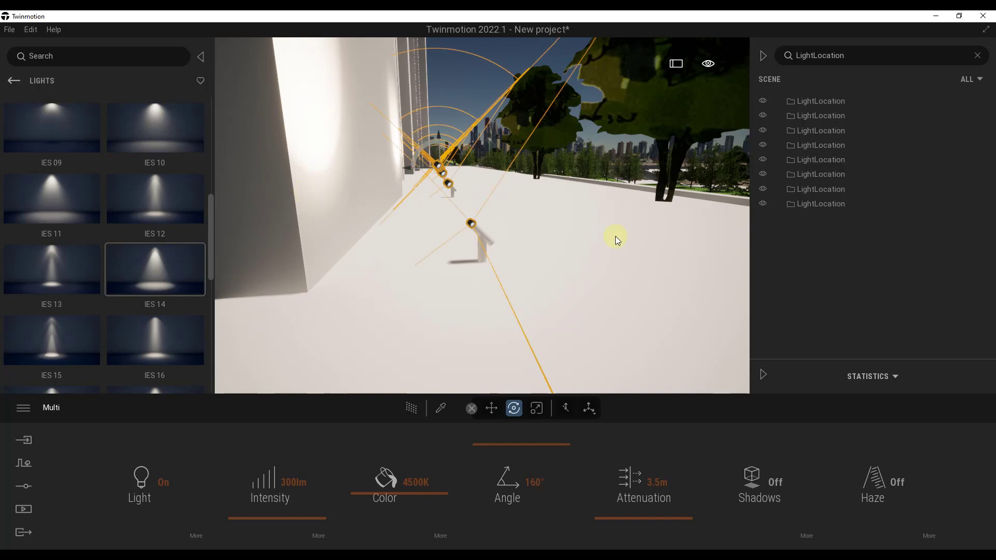
{"action": "key", "text": "d"}
{"action": "right_click_drag", "start_coordinate": [616, 237], "coordinate": [616, 236]}
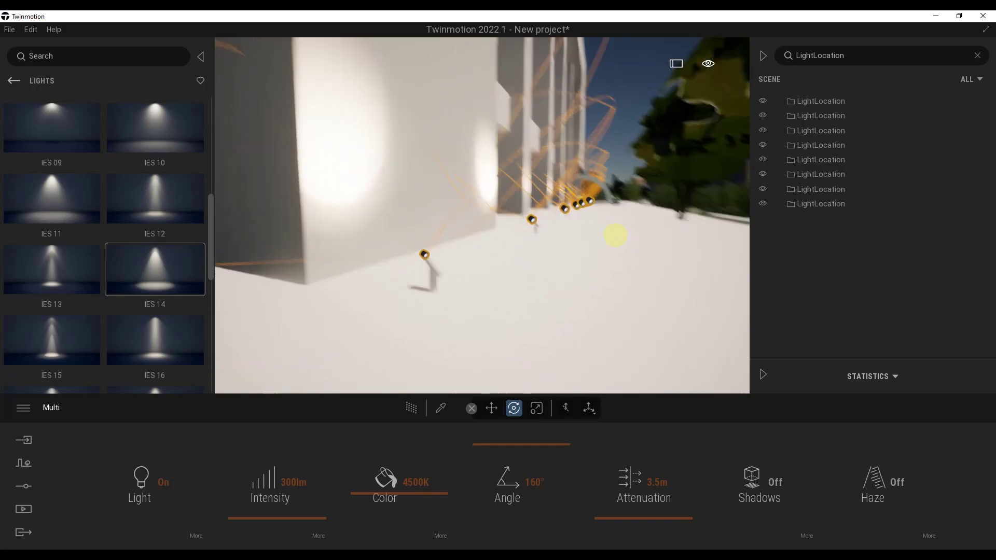
Step: Change the time of day to a dark night setting to show the lights on the facade
{"action": "left_click", "coordinate": [826, 143]}
{"action": "left_click", "coordinate": [708, 62]}
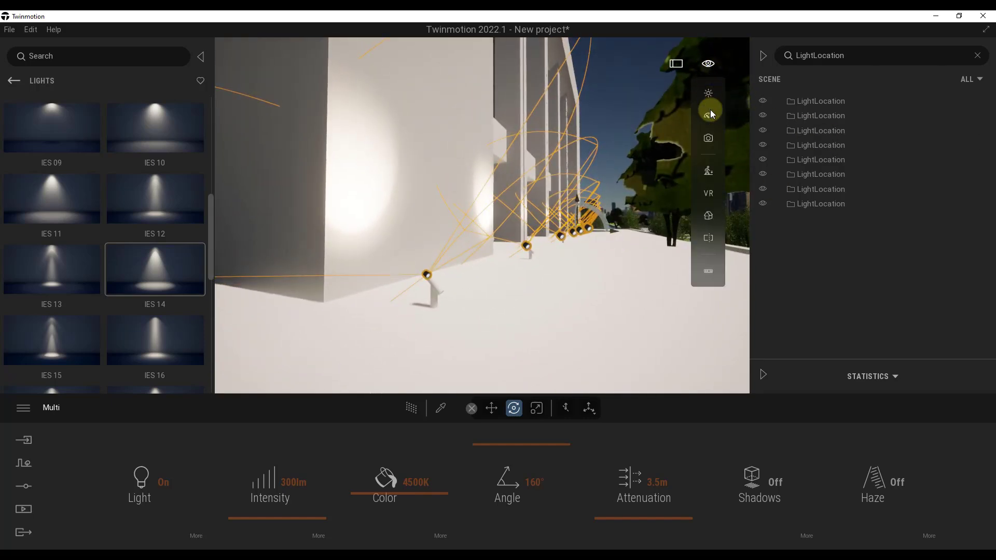
{"action": "mouse_move", "coordinate": [711, 96]}
{"action": "left_click_drag", "start_coordinate": [656, 149], "coordinate": [656, 192]}
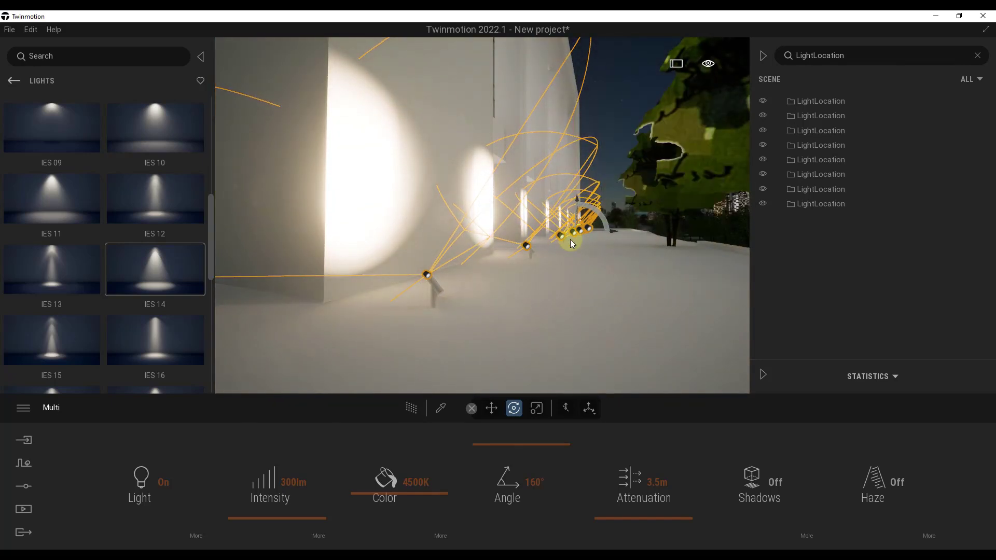
Step: Tilt all the selected lights further upward along the building's facade
{"action": "middle_click_drag", "start_coordinate": [570, 241], "coordinate": [570, 241], "text": "shift"}
{"action": "left_click_drag", "start_coordinate": [570, 241], "coordinate": [572, 239]}
{"action": "middle_click_drag", "start_coordinate": [571, 239], "coordinate": [569, 239], "text": "shift"}
{"action": "left_click_drag", "start_coordinate": [534, 175], "coordinate": [545, 191]}
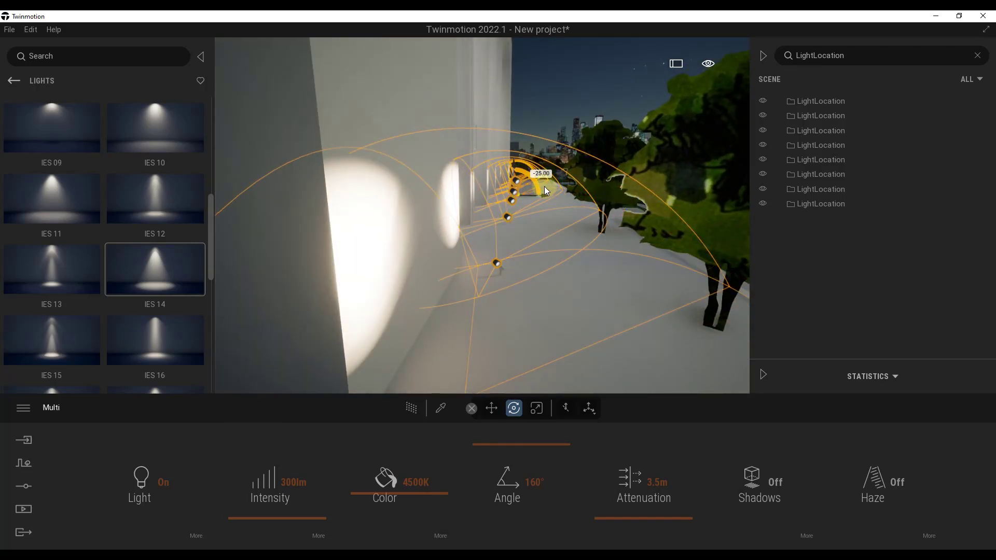
Step: Configure the selected lights with 12.2 m attenuation, shadows on, 570 lm intensity and a 3551K color
{"action": "mouse_move", "coordinate": [638, 514]}
{"action": "left_mouse_down"}
{"action": "mouse_move", "coordinate": [638, 479]}
{"action": "mouse_move", "coordinate": [647, 512]}
{"action": "left_mouse_up"}
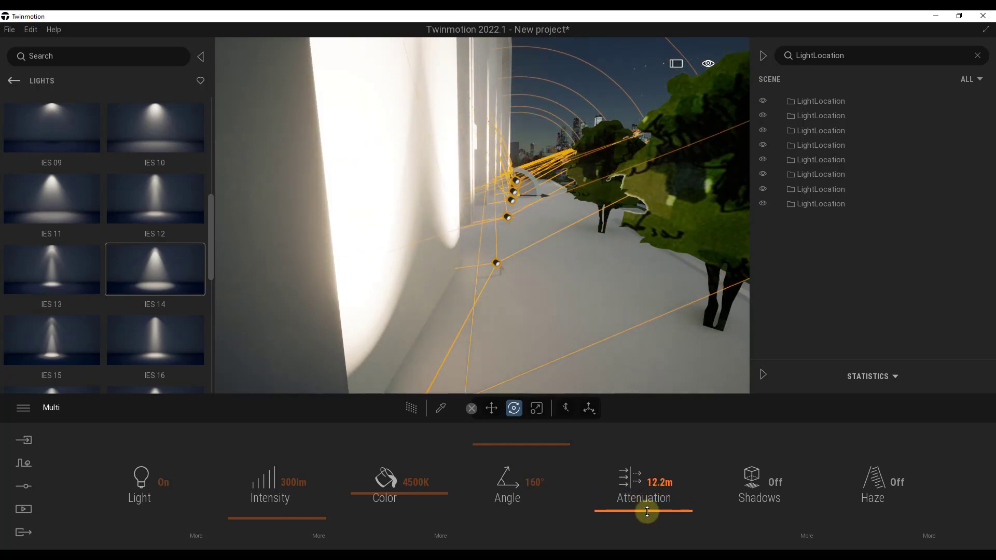
{"action": "left_click", "coordinate": [758, 476]}
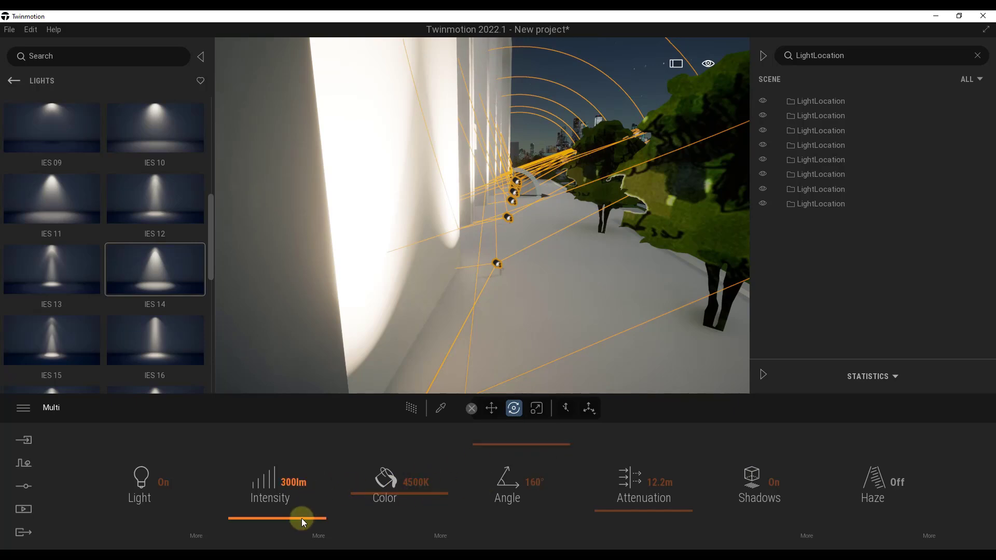
{"action": "mouse_move", "coordinate": [301, 518]}
{"action": "left_mouse_down"}
{"action": "mouse_move", "coordinate": [296, 502]}
{"action": "mouse_move", "coordinate": [311, 523]}
{"action": "left_mouse_up"}
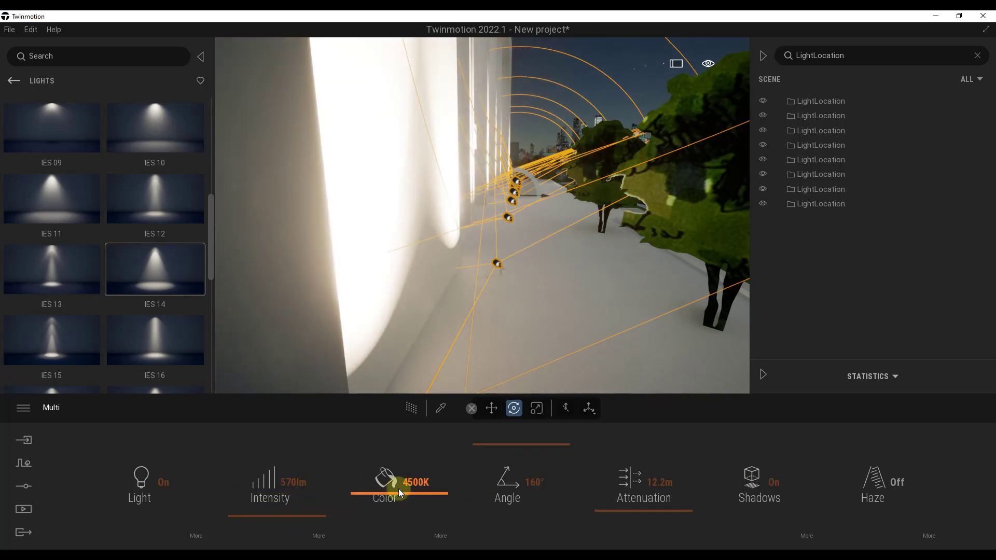
{"action": "left_click_drag", "start_coordinate": [399, 488], "coordinate": [399, 474]}
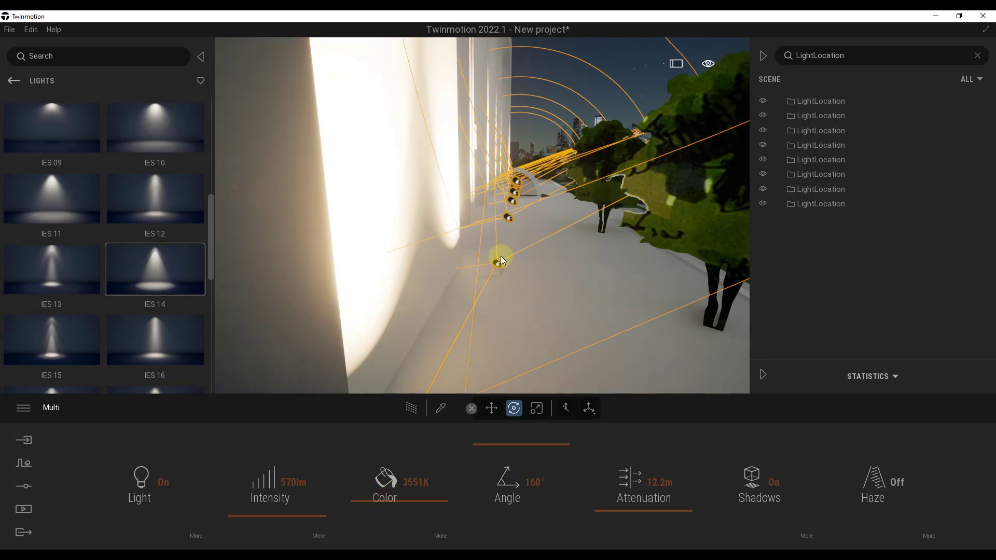
{"action": "right_click_drag", "start_coordinate": [508, 247], "coordinate": [510, 253]}
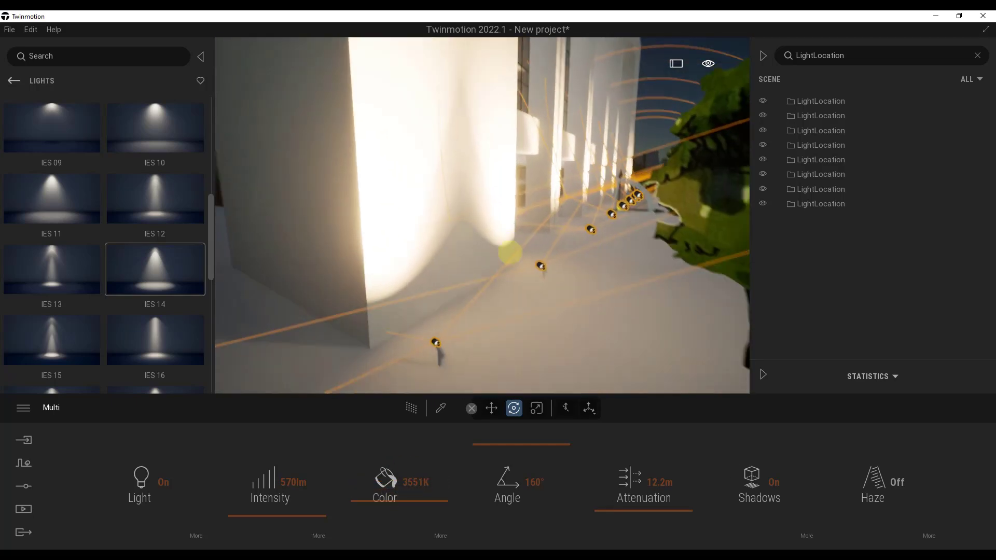
{"action": "left_click_drag", "start_coordinate": [509, 253], "coordinate": [515, 241]}
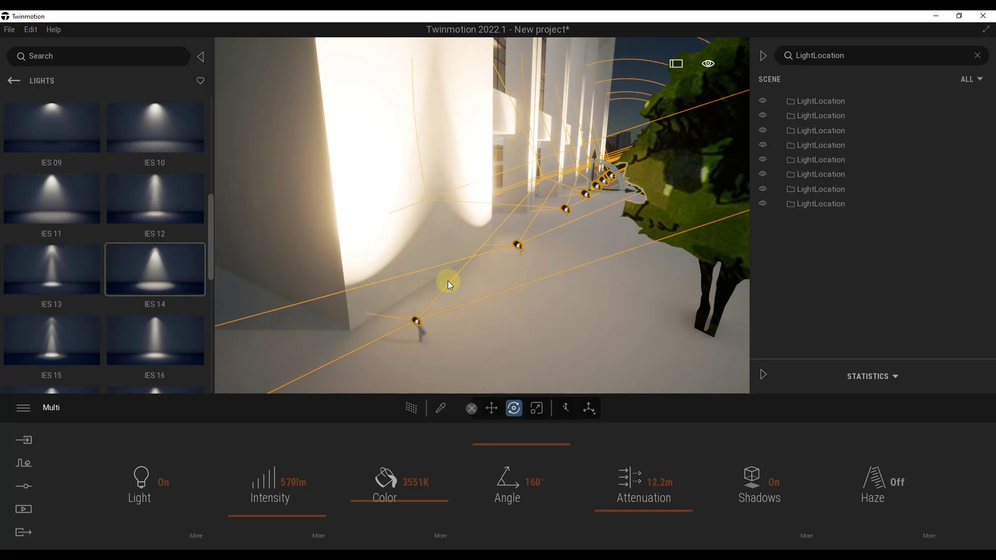